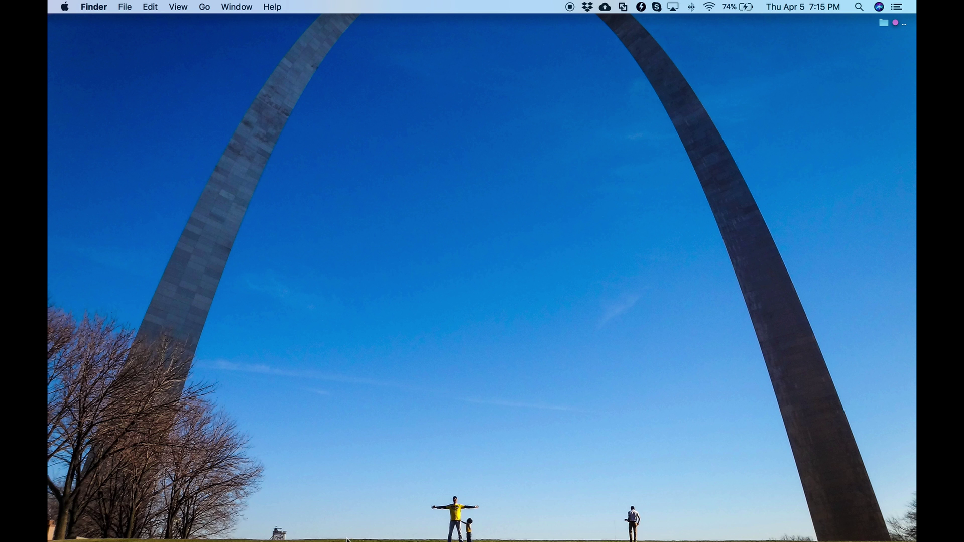
Copy the public DNS address of the running t2.micro Microsoft Windows instance in the EC2 console
mouse_move(352, 532)
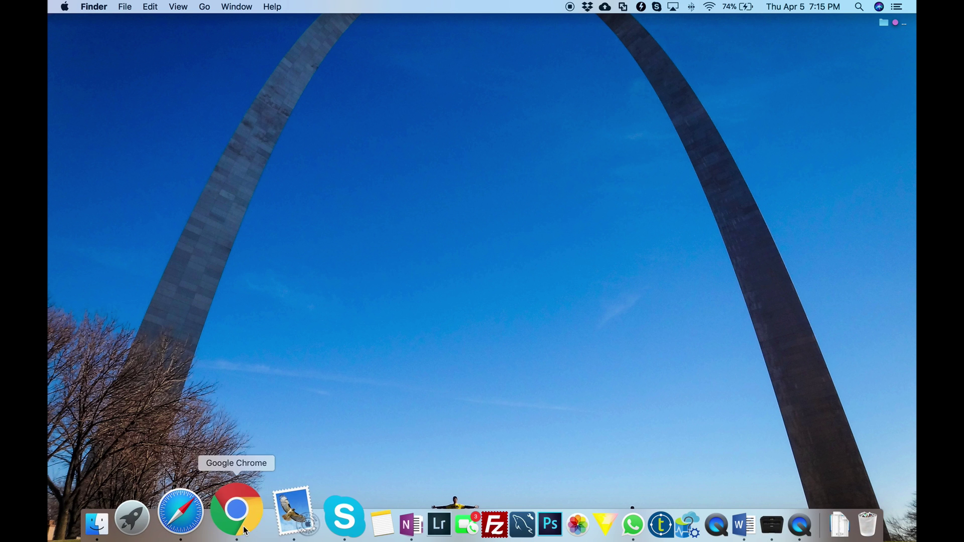
left_click(237, 512)
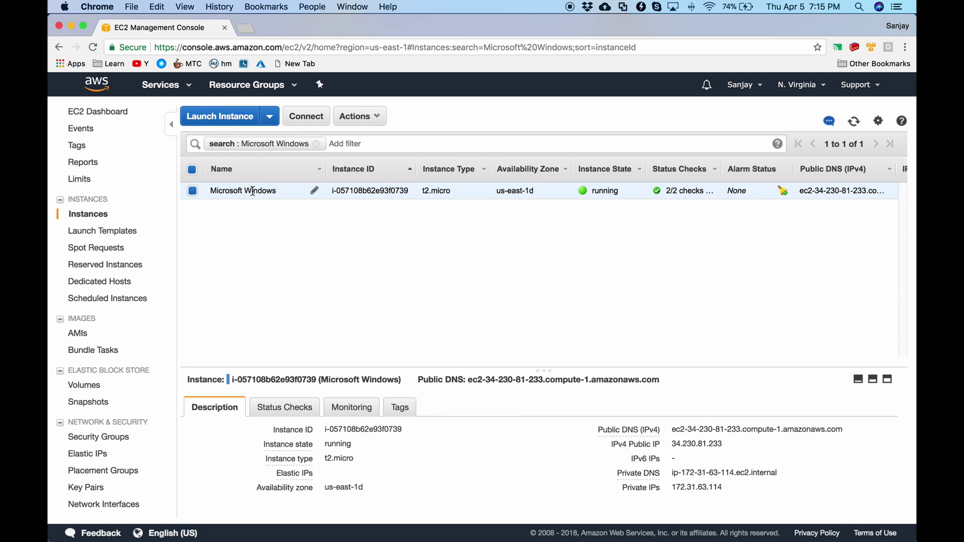
double_click(442, 191)
left_click(467, 197)
triple_click(724, 428)
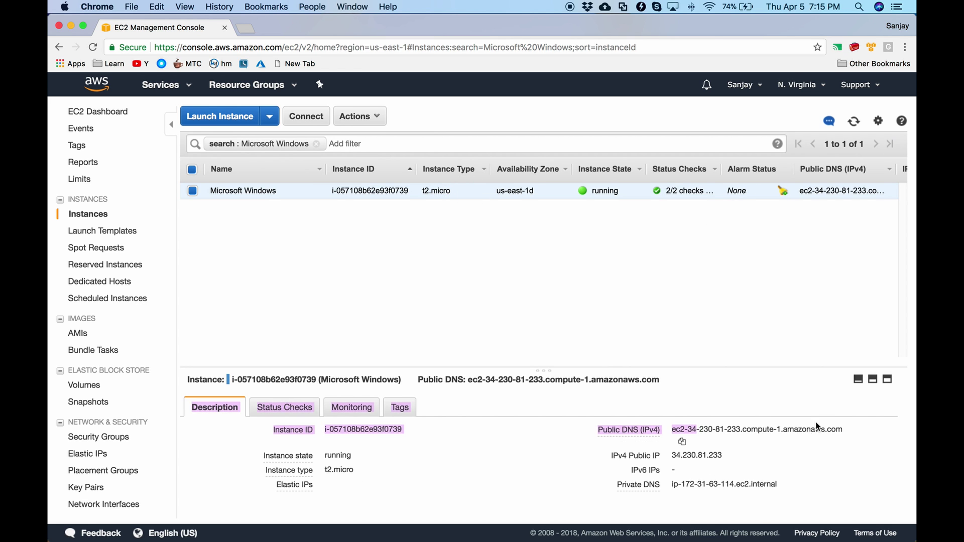
left_click(804, 428)
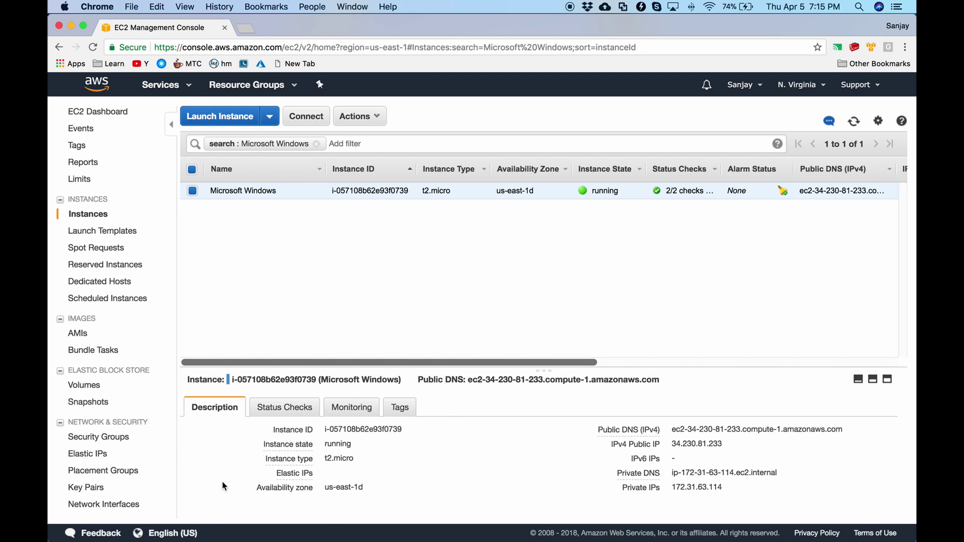
left_click(195, 517)
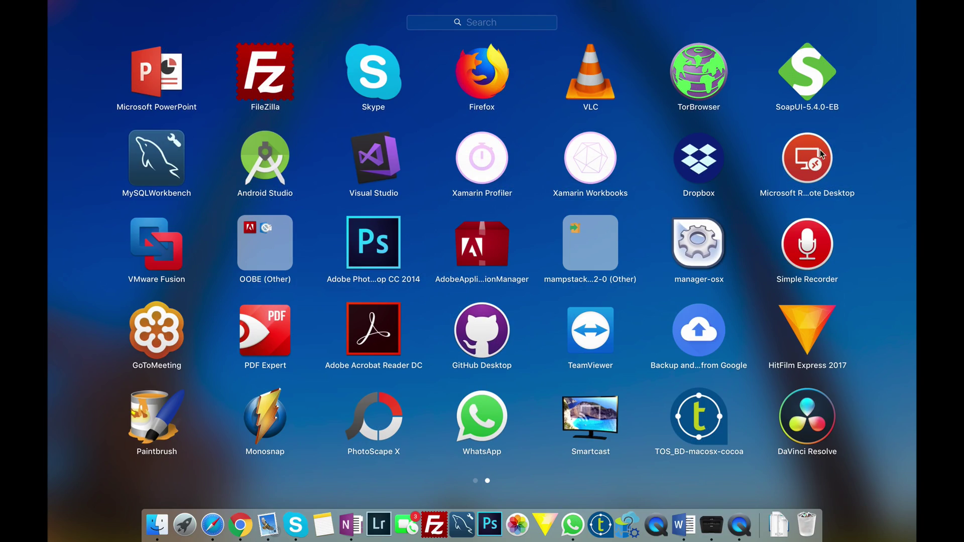
Connect to the saved Windows EC2 desktop, start Power BI Desktop there, then switch to Excel
left_click(821, 153)
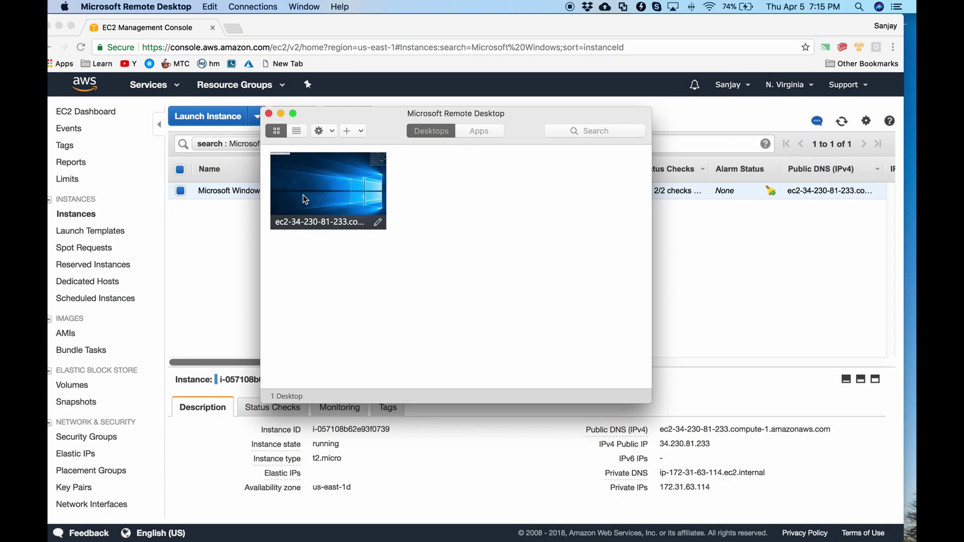
double_click(303, 195)
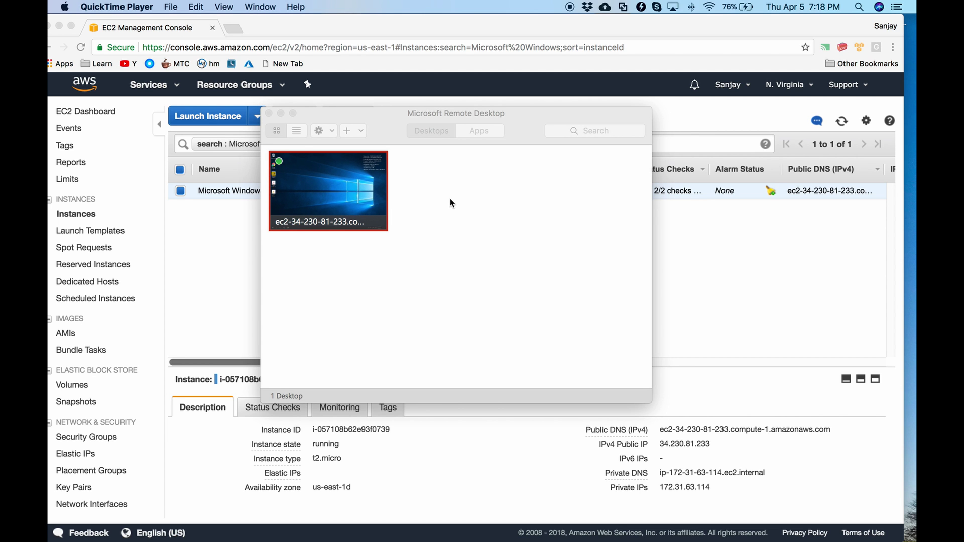
double_click(308, 184)
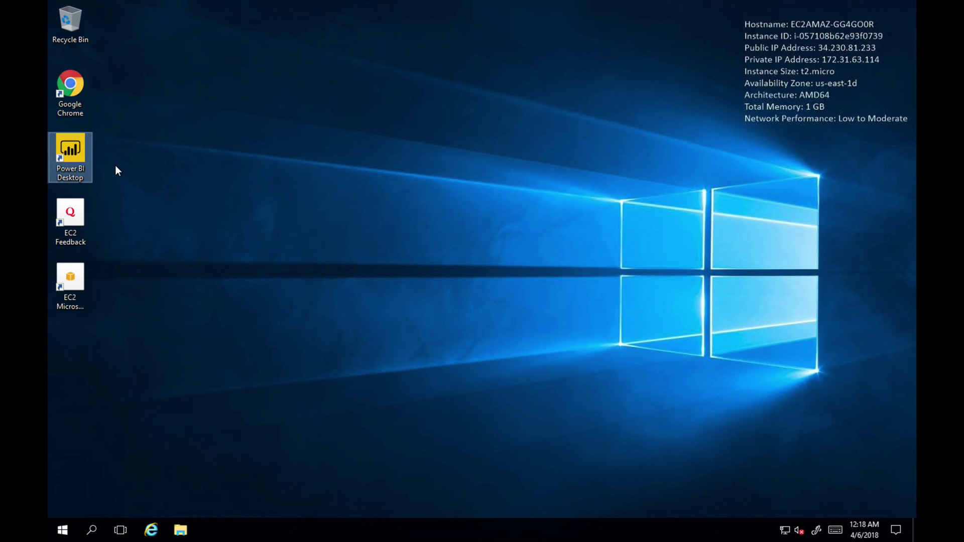
double_click(72, 153)
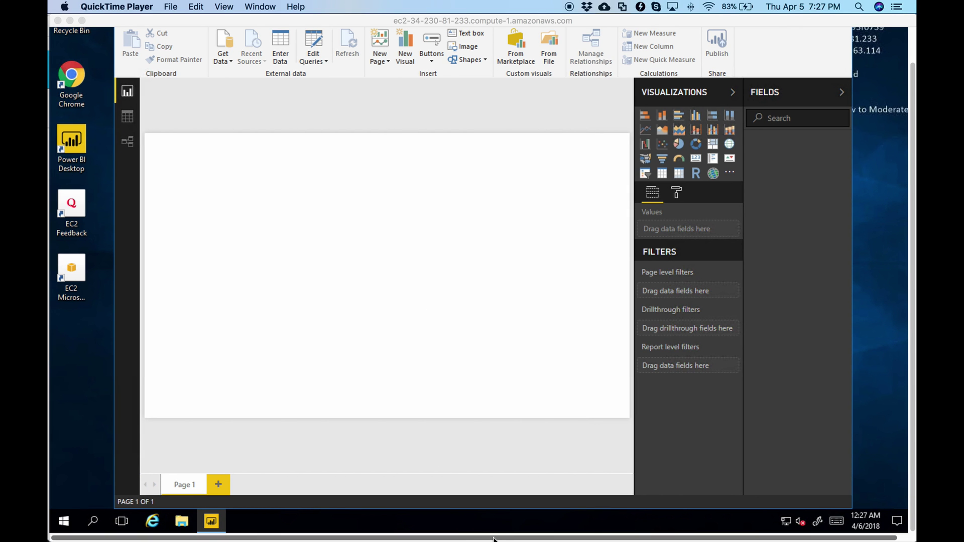
key("super+Tab")
key("super+Tab")
key("super+Tab")
key("super+Tab")
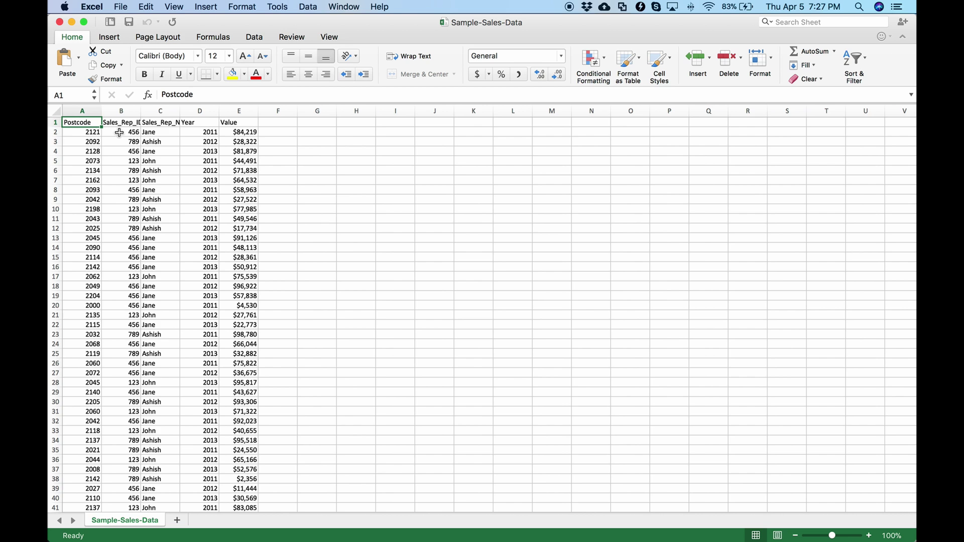
Check the Sales_Rep_Name, Year and Value headers in C1–E1, then switch to Safari
left_click(159, 123)
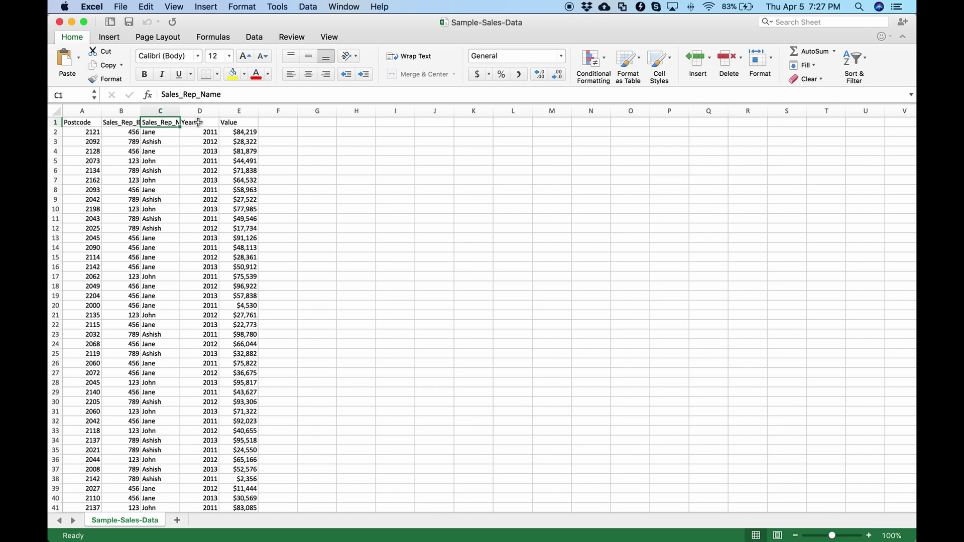
left_click(198, 122)
left_click(243, 124)
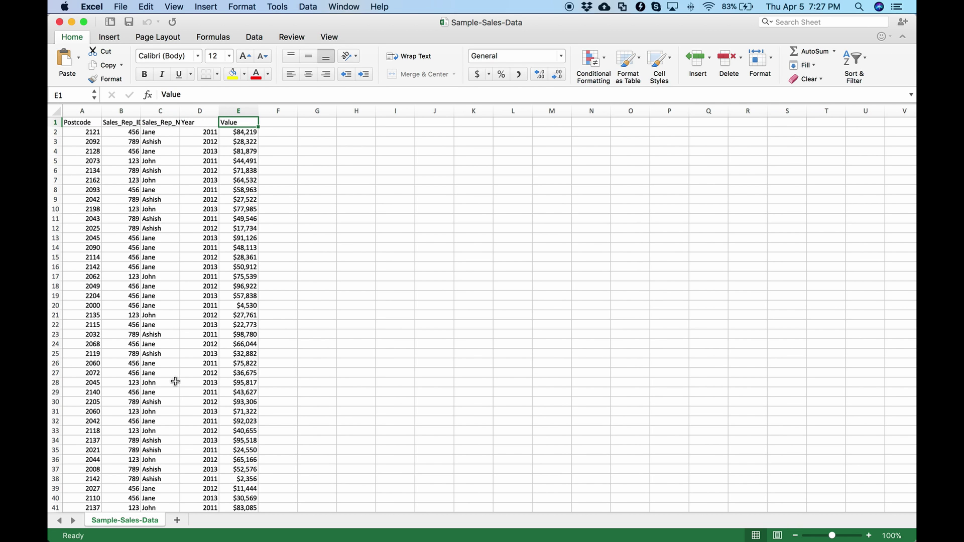
key("super+Tab")
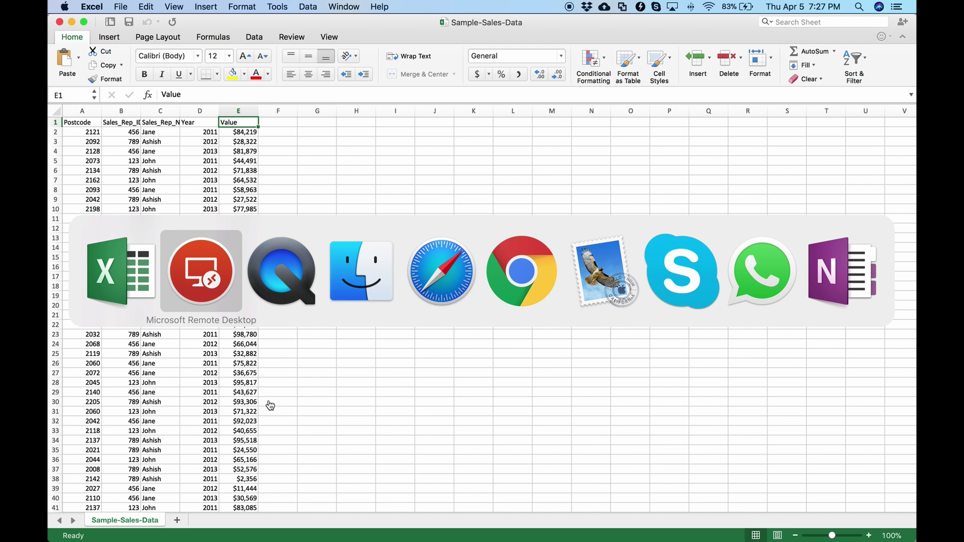
key("super+Tab")
key("super+Tab")
key("super+Tab")
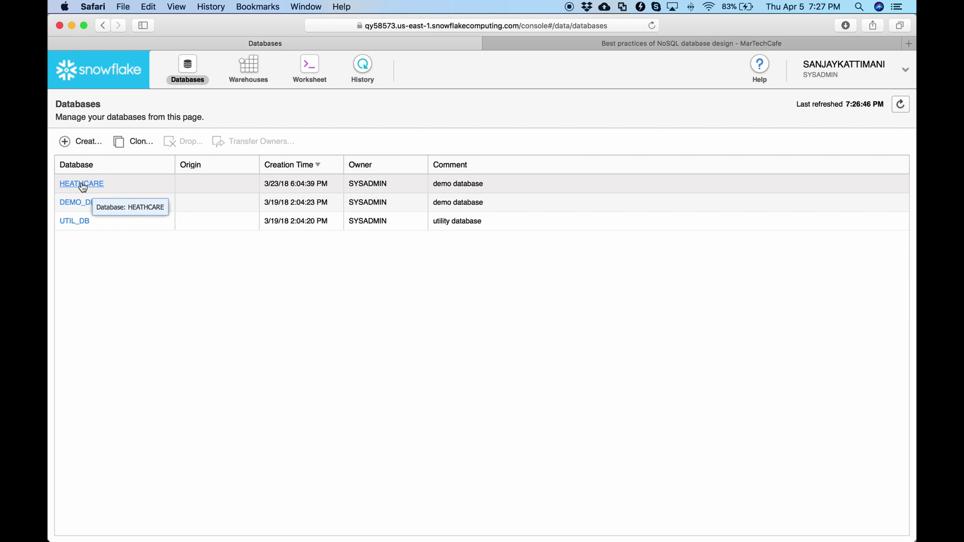
Start a table load into HEATHCARE SALES using warehouse HEALTHCARE_DW and file Sample-Sales-Data.csv
left_click(82, 184)
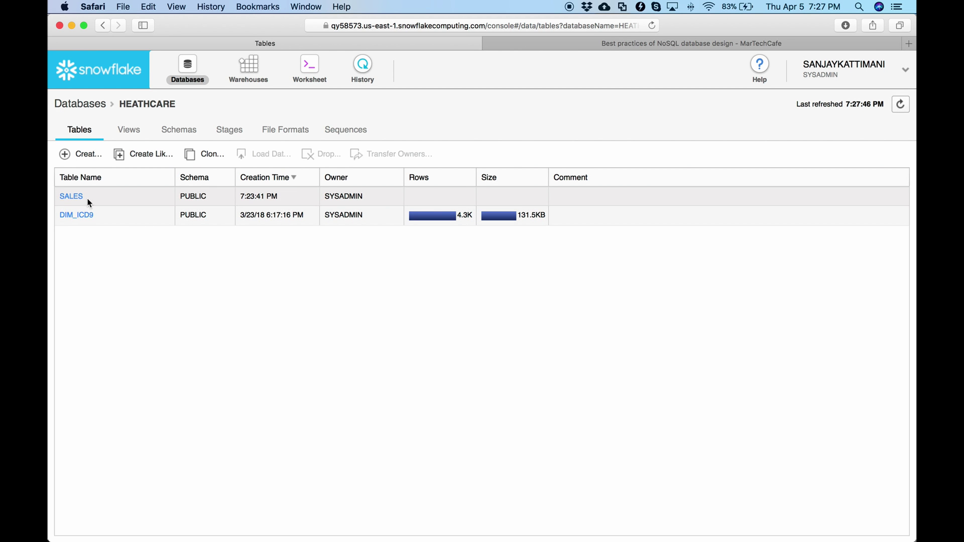
left_click(71, 196)
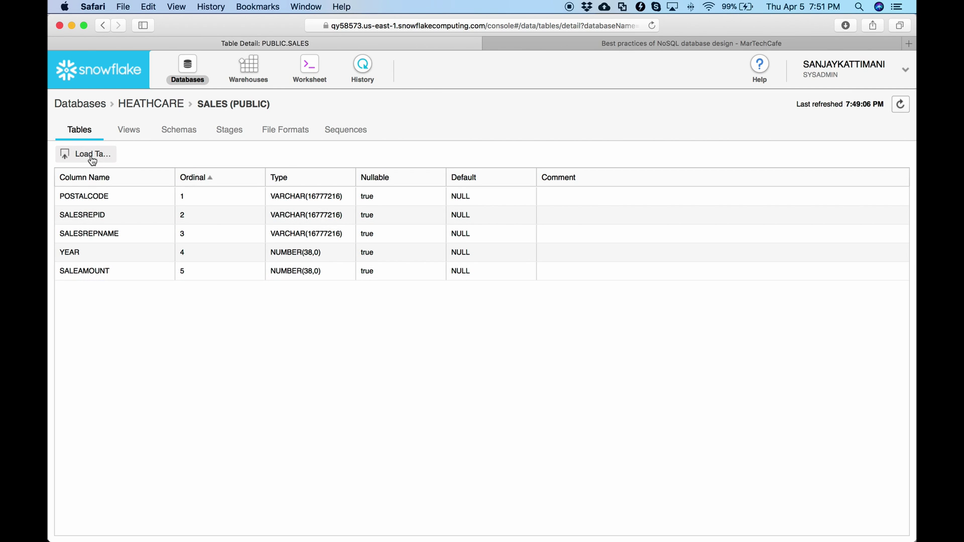
left_click(91, 156)
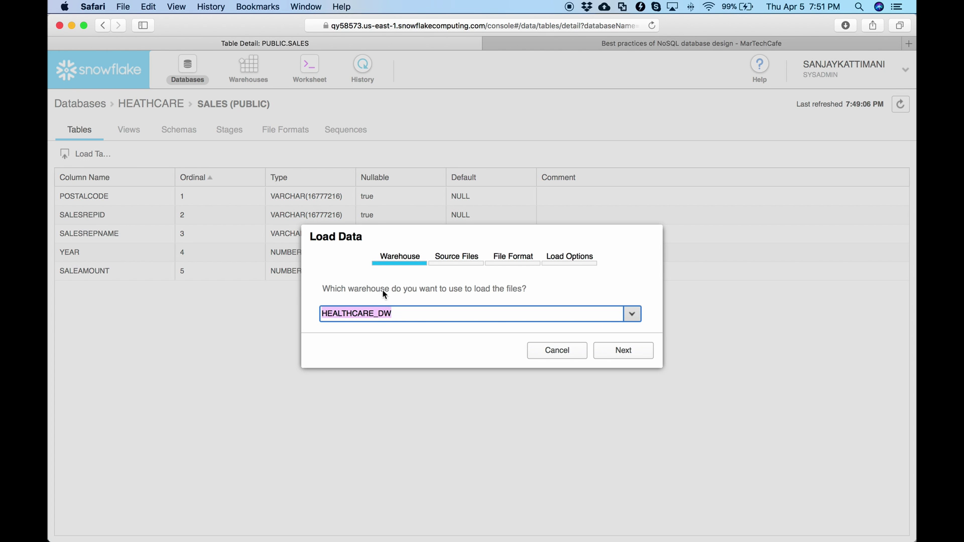
left_click(626, 355)
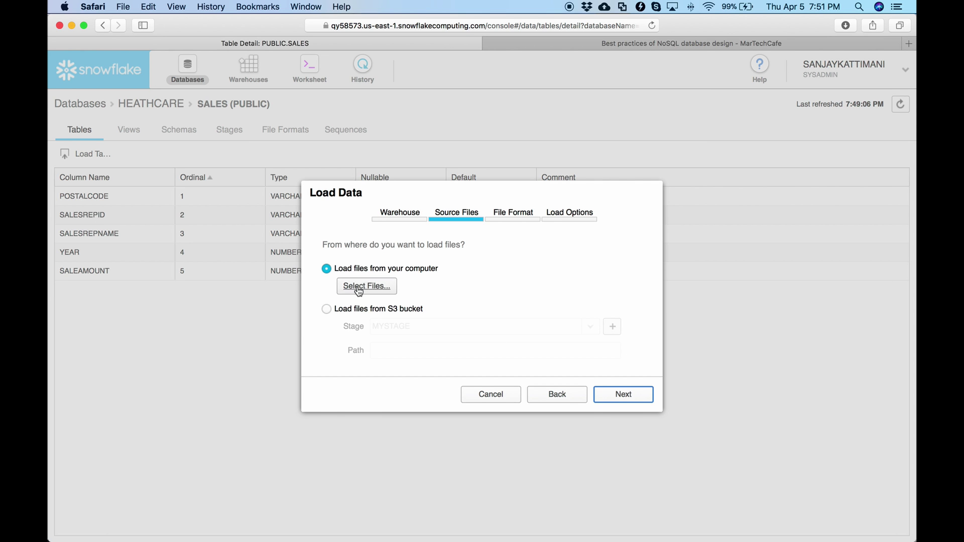
left_click(358, 290)
left_click(394, 93)
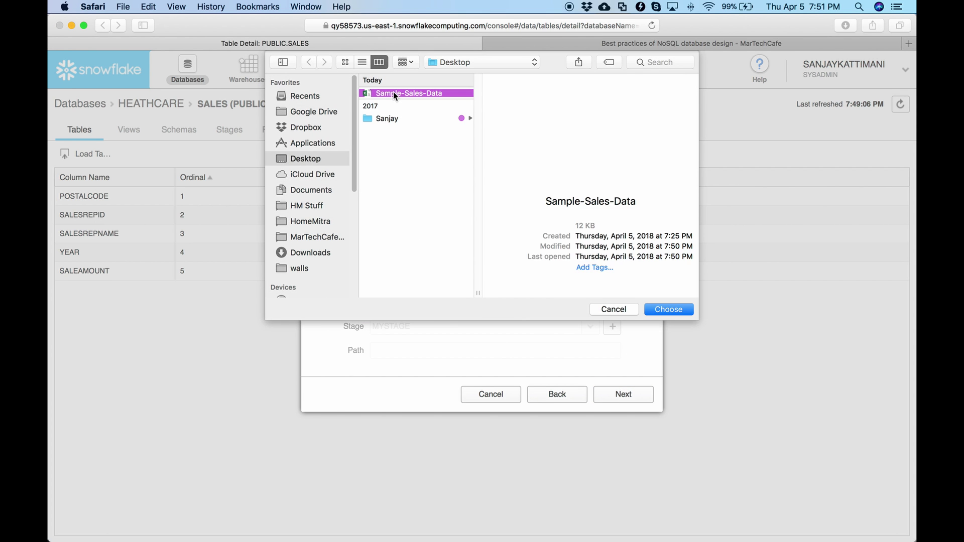
left_click(663, 310)
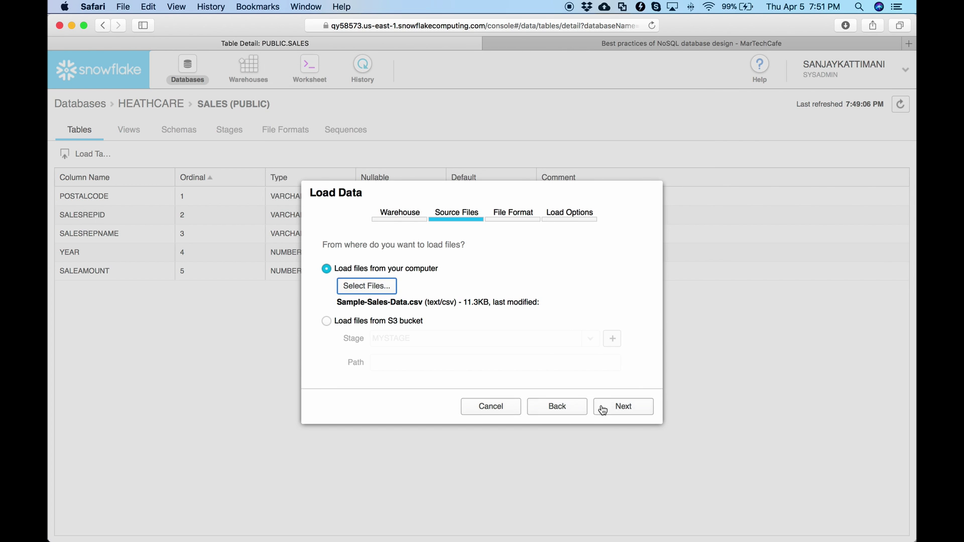
Keep CSV format and default load options, load the file, and confirm 390 rows loaded
left_click(630, 410)
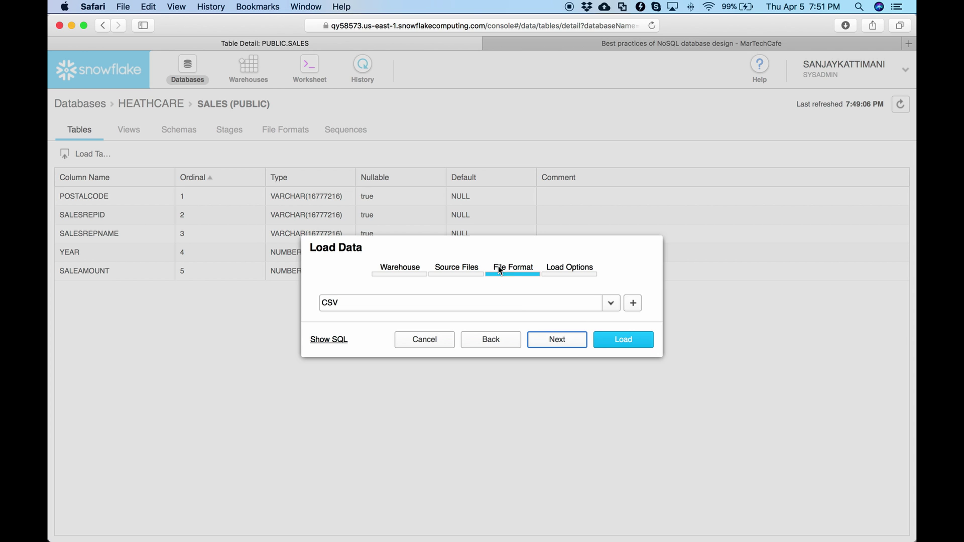
left_click(568, 340)
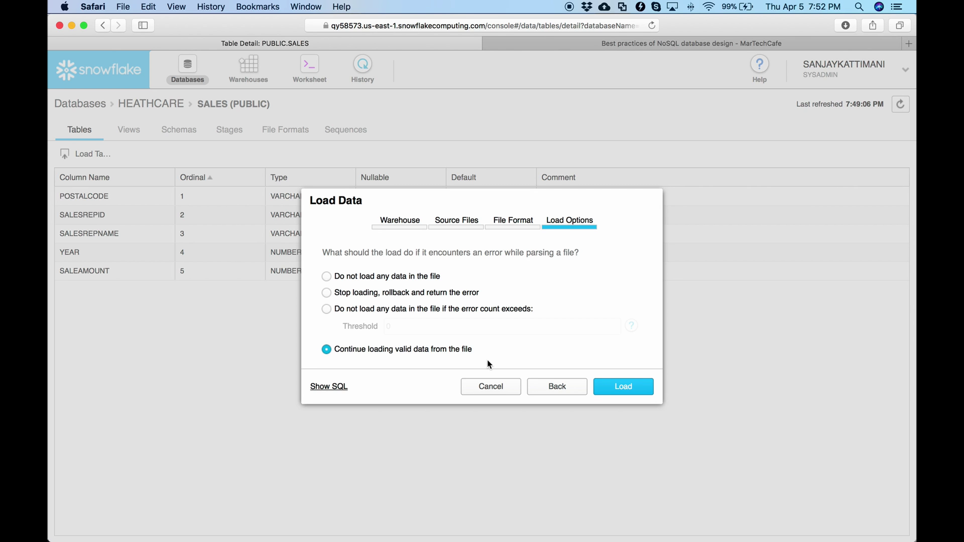
left_click(619, 388)
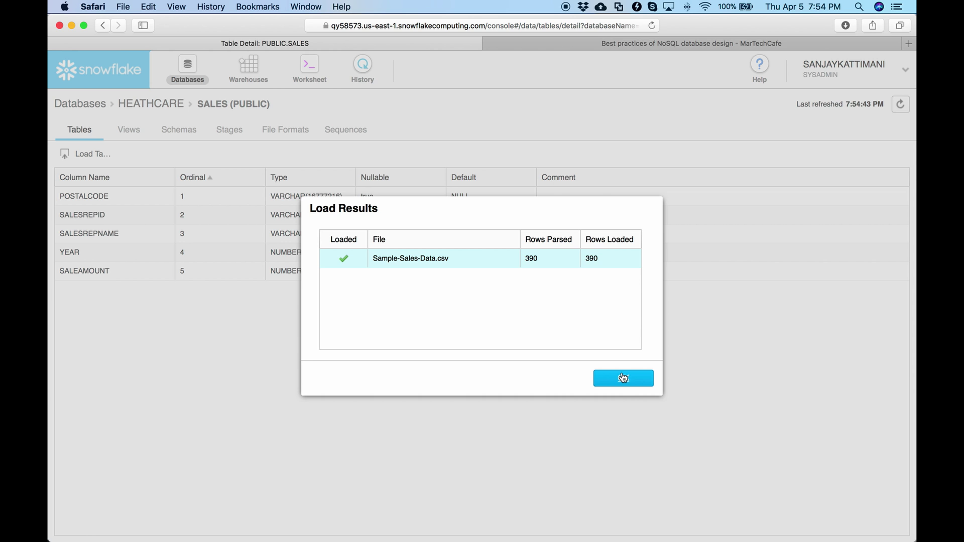
left_click(622, 378)
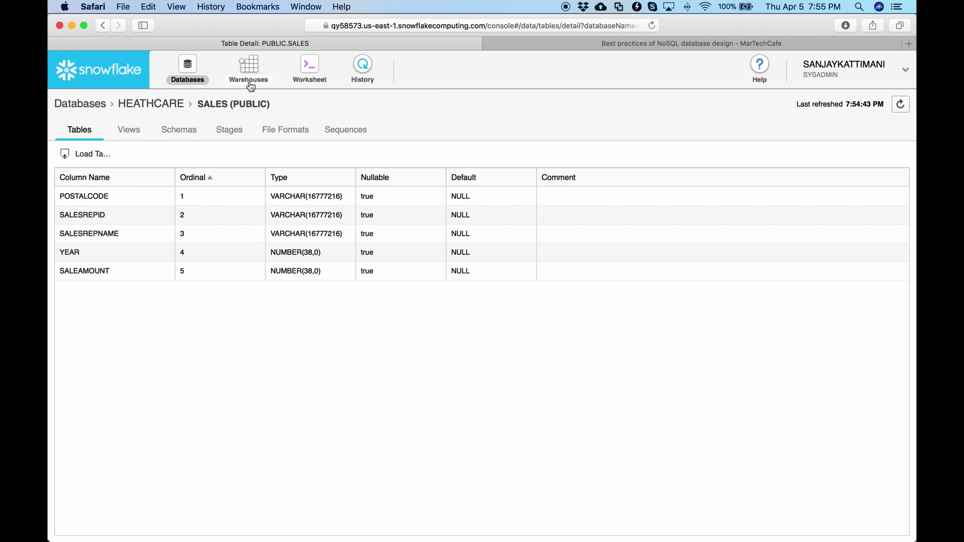
Add the query 'select * from sales' on a new line in the SQL worksheet
left_click(303, 70)
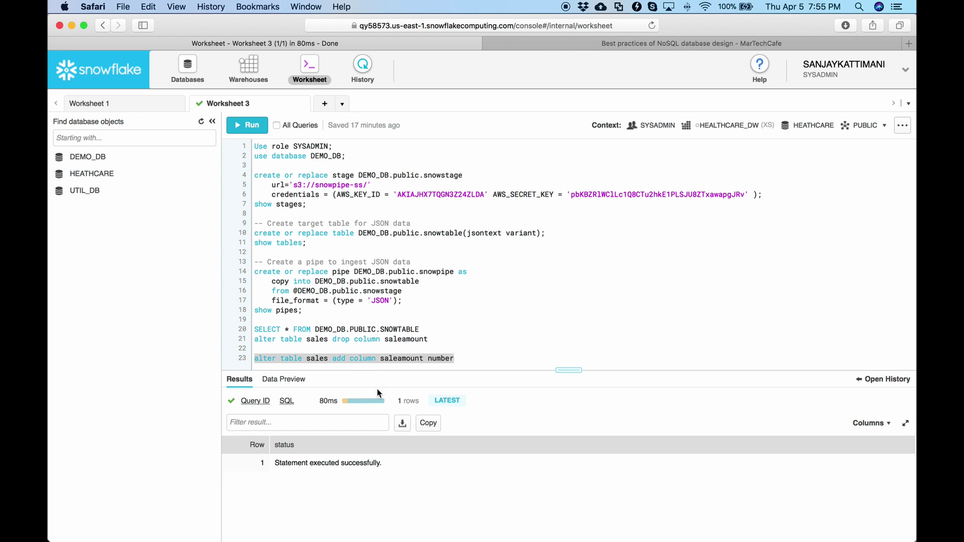
left_click(474, 358)
key("Return")
key("Return")
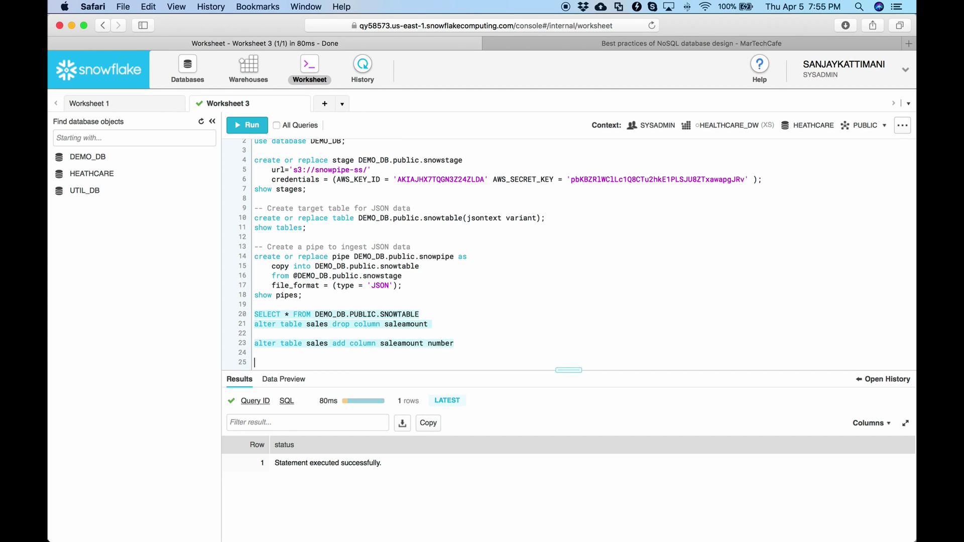
key("Return")
type("select * f")
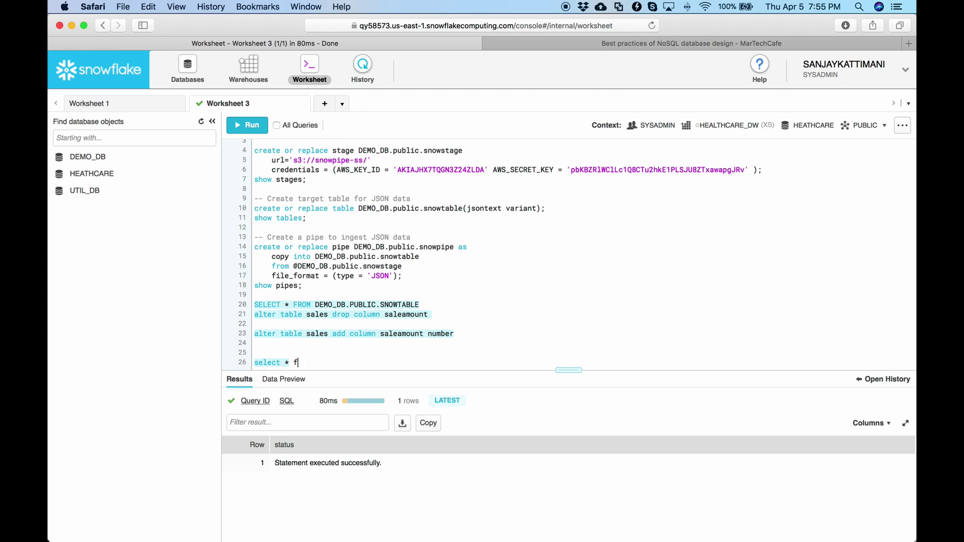
type("rom sales")
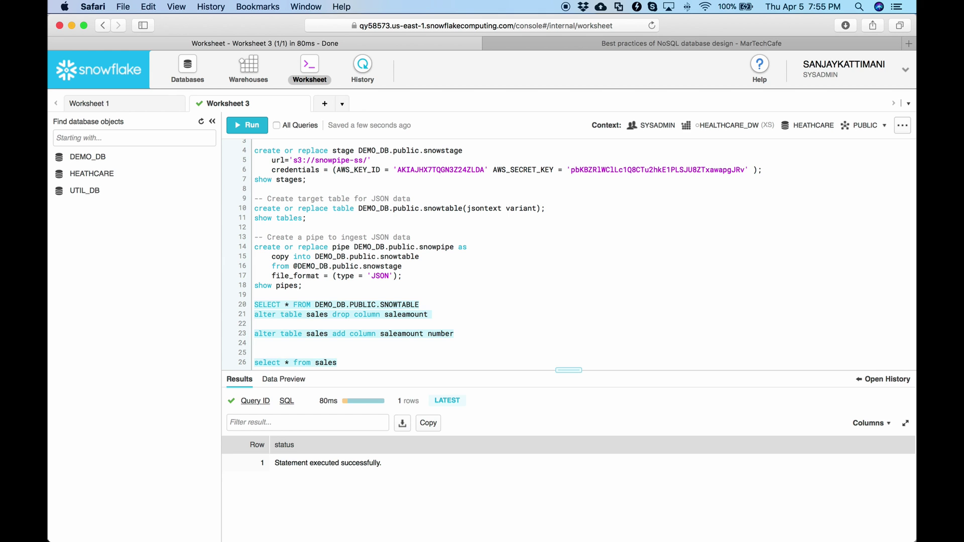
Run only the sales query, review its 390 returned rows, and return to Remote Desktop
key("super+shift+Left")
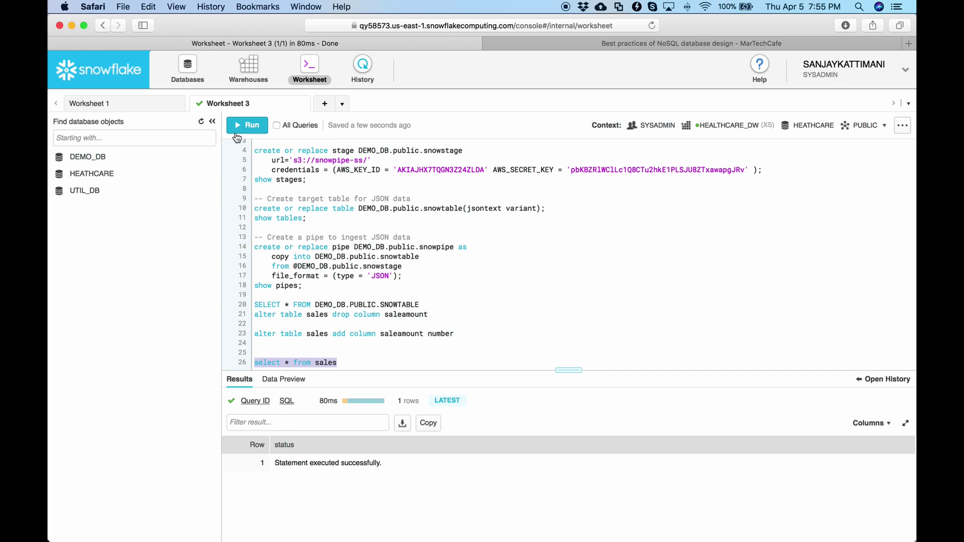
left_click(244, 126)
left_click(604, 385)
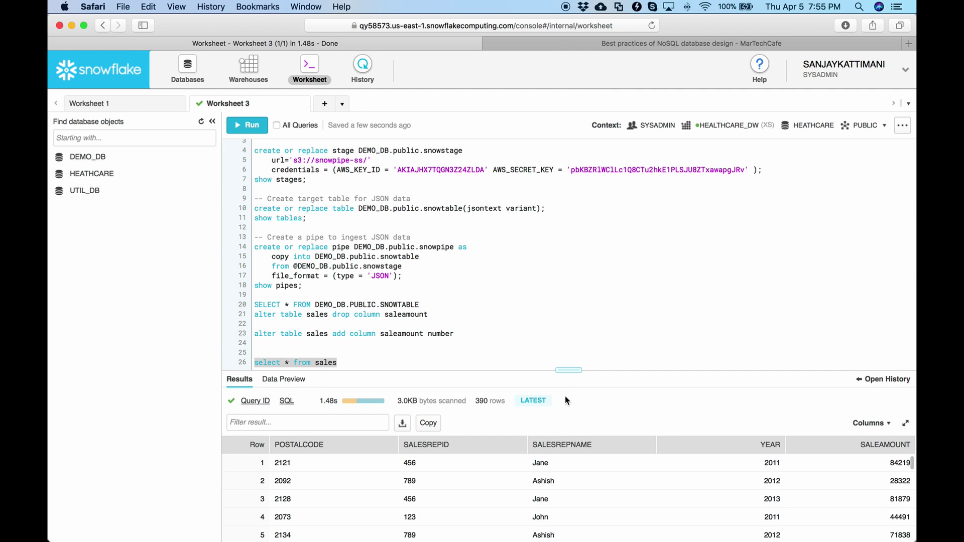
scroll(756, 485, "down", 2)
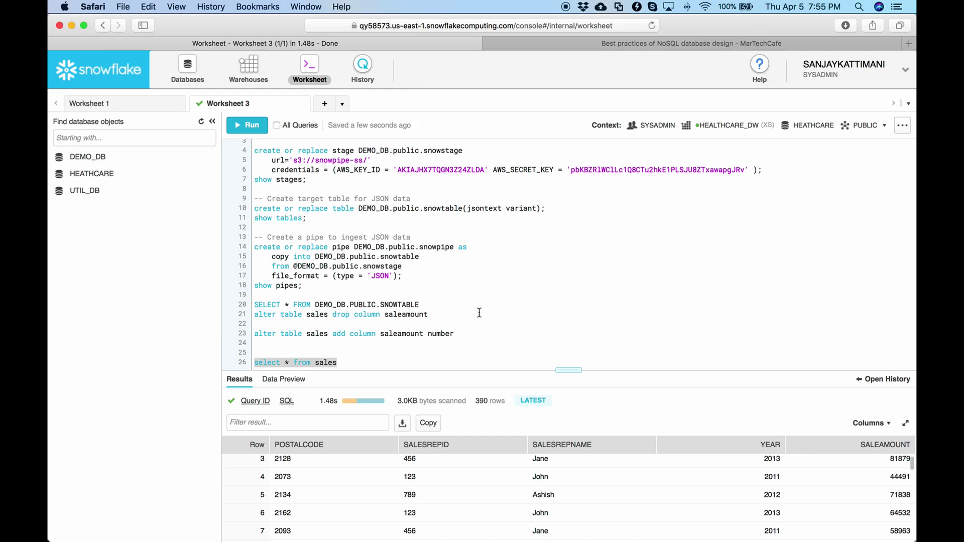
key("super+Tab")
key("super+Tab")
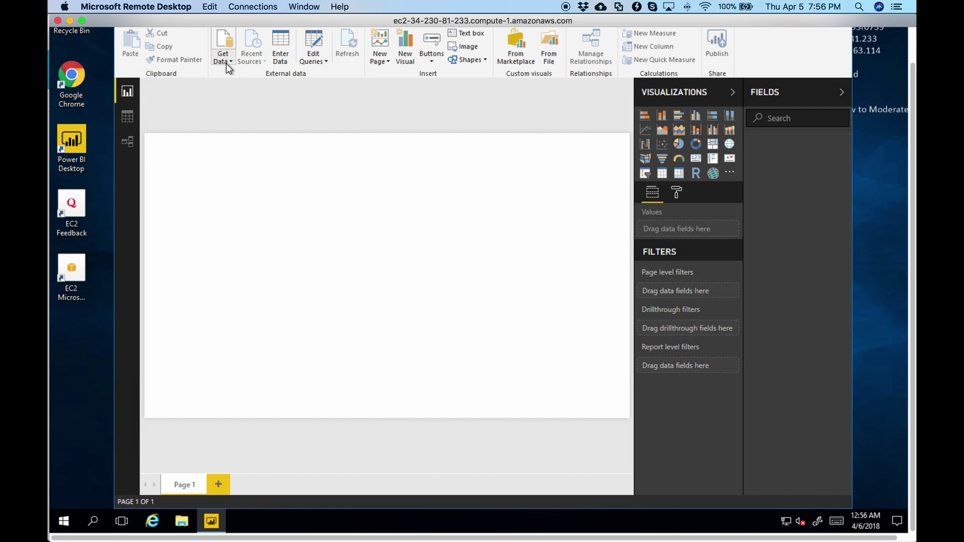
Search the Get Data catalogue for 'snowflake' and connect with the Snowflake connector
left_click(225, 62)
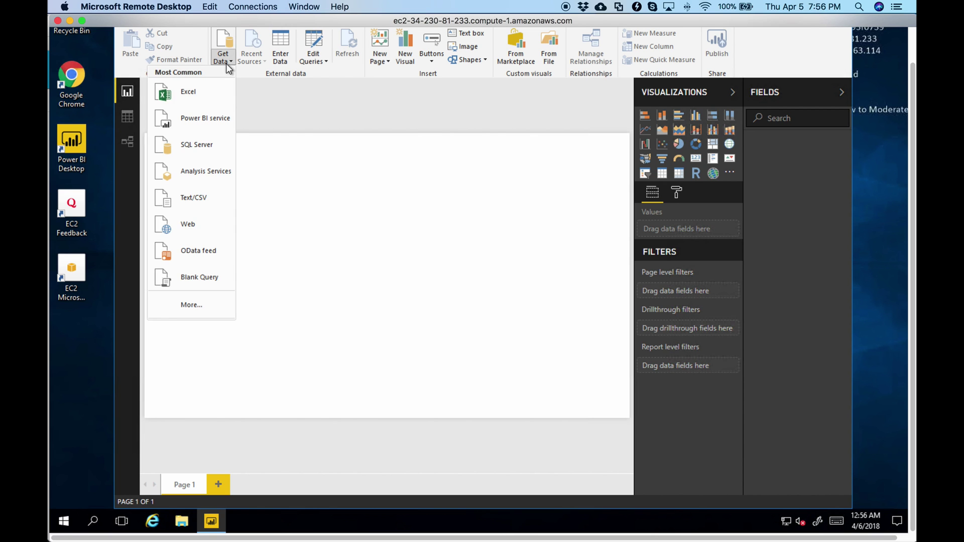
left_click(191, 307)
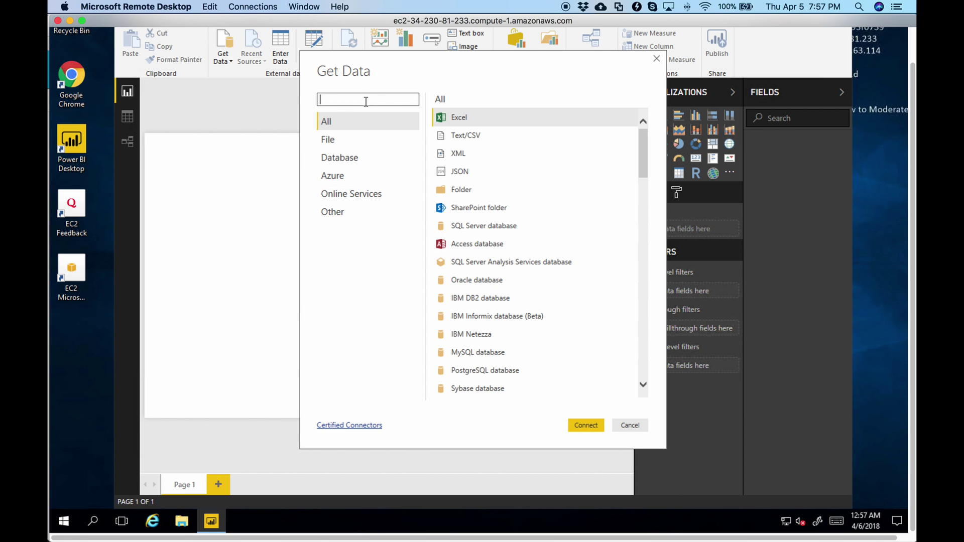
type("snw")
key("BackSpace")
type("o")
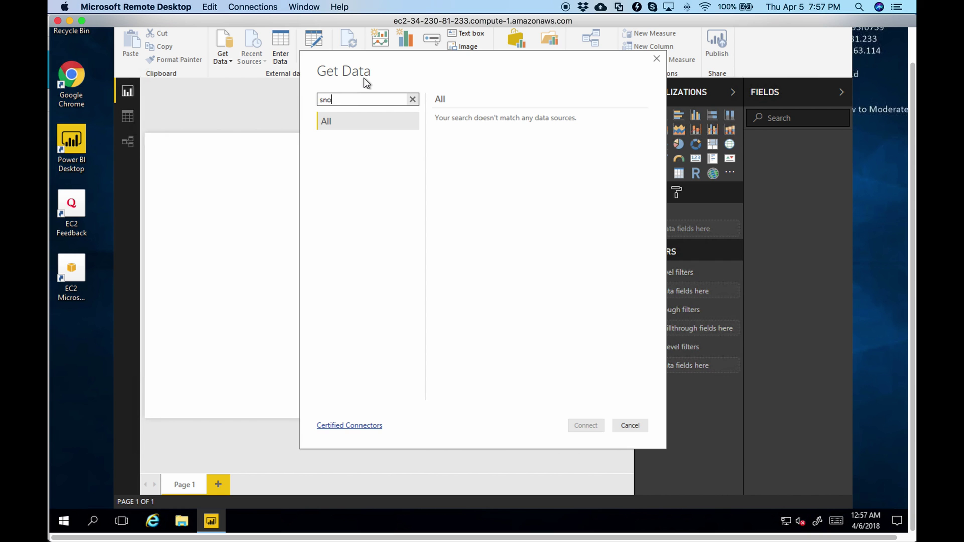
type("wflake")
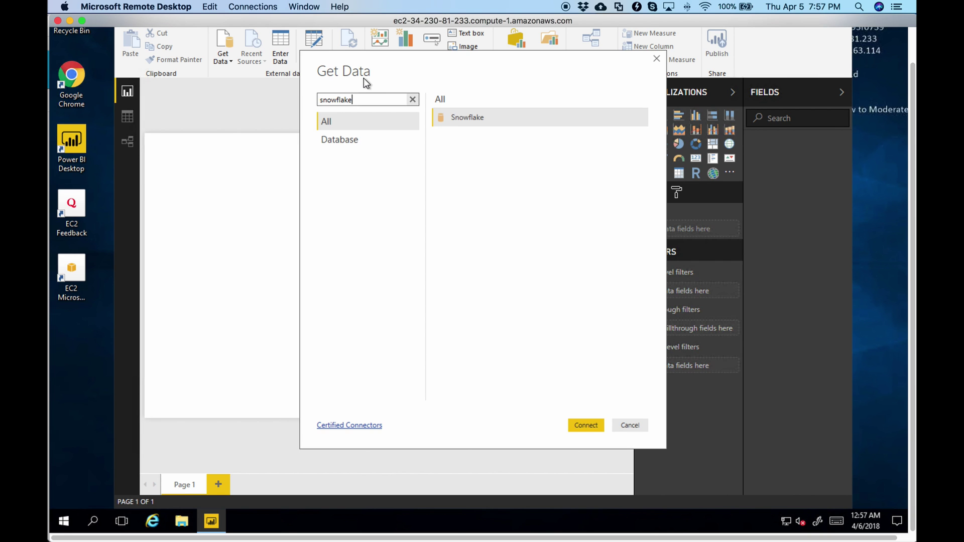
left_click(472, 117)
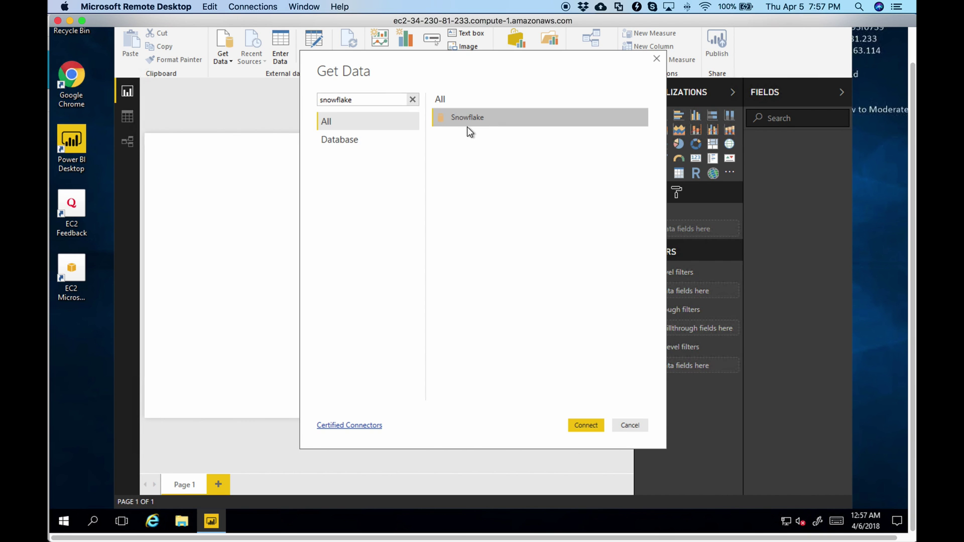
left_click(581, 426)
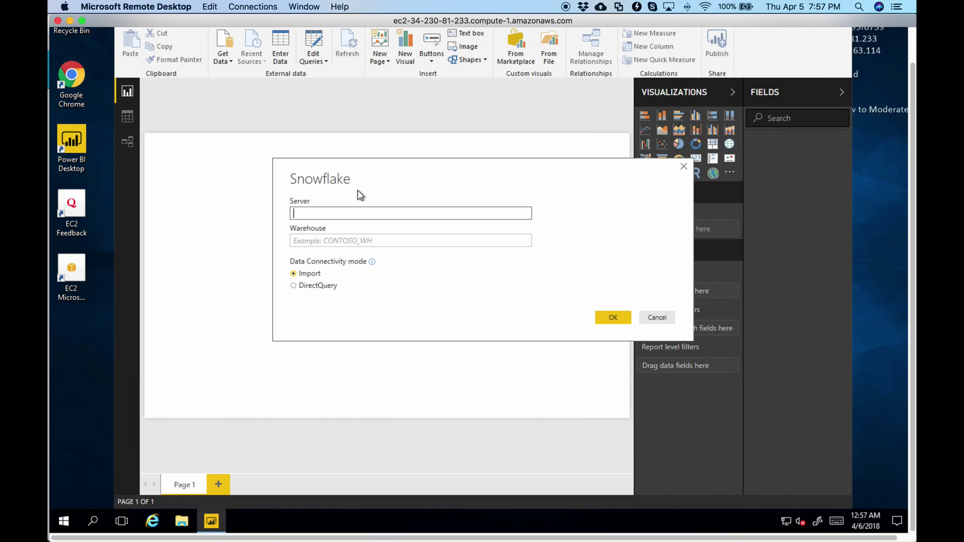
Copy the account part of Safari's Snowflake URL and paste it as Power BI's Snowflake server
key("super+Tab")
key("super+Tab")
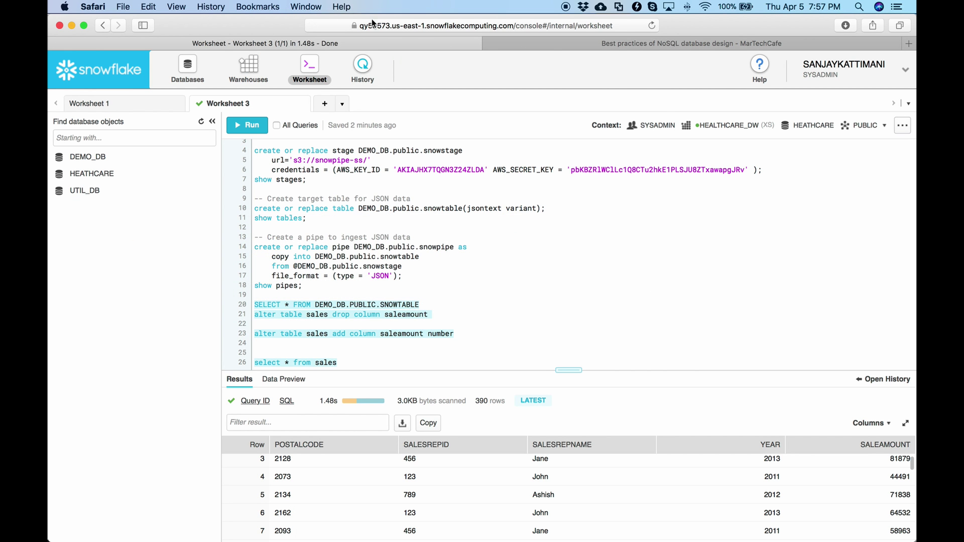
left_click(376, 26)
left_click(383, 26)
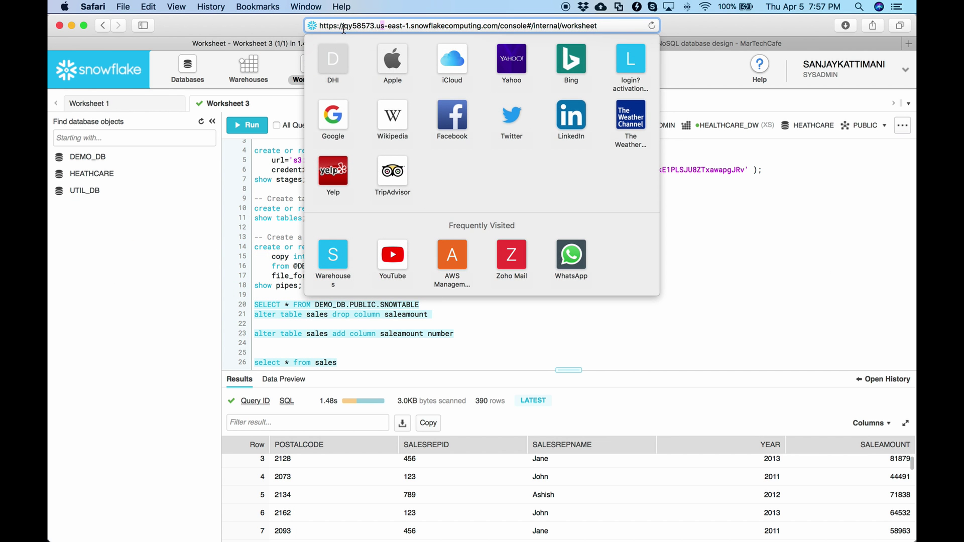
left_click_drag(344, 26, 410, 25)
key("ctrl+c")
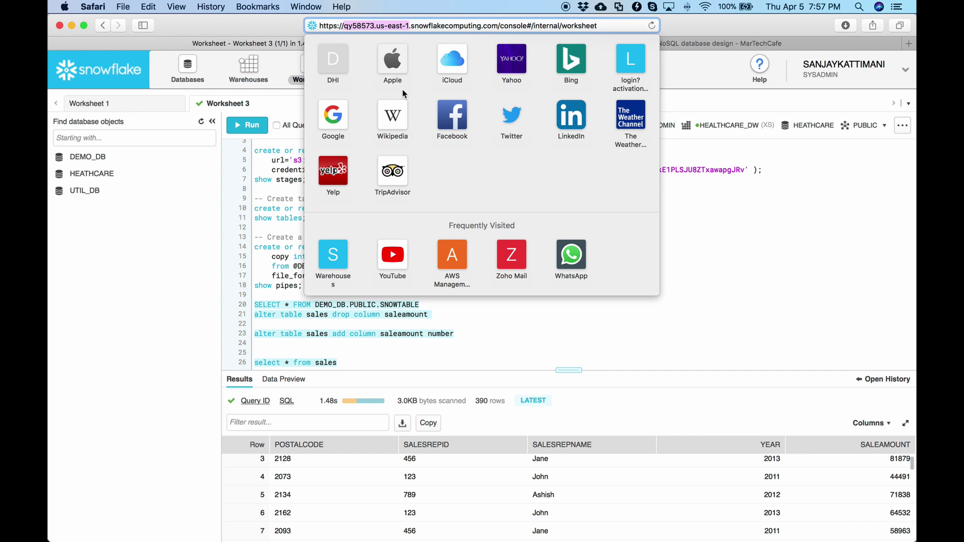
key("super+Tab")
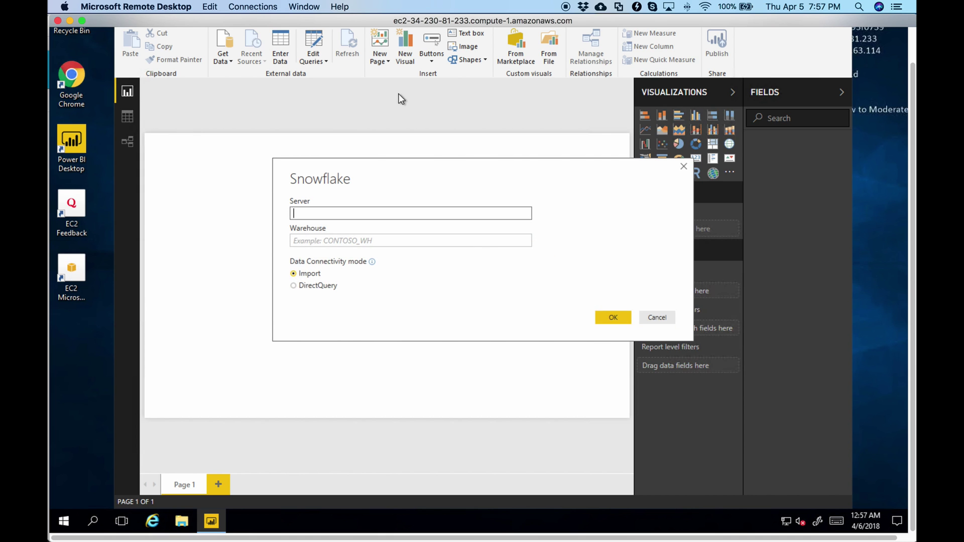
key("ctrl+v")
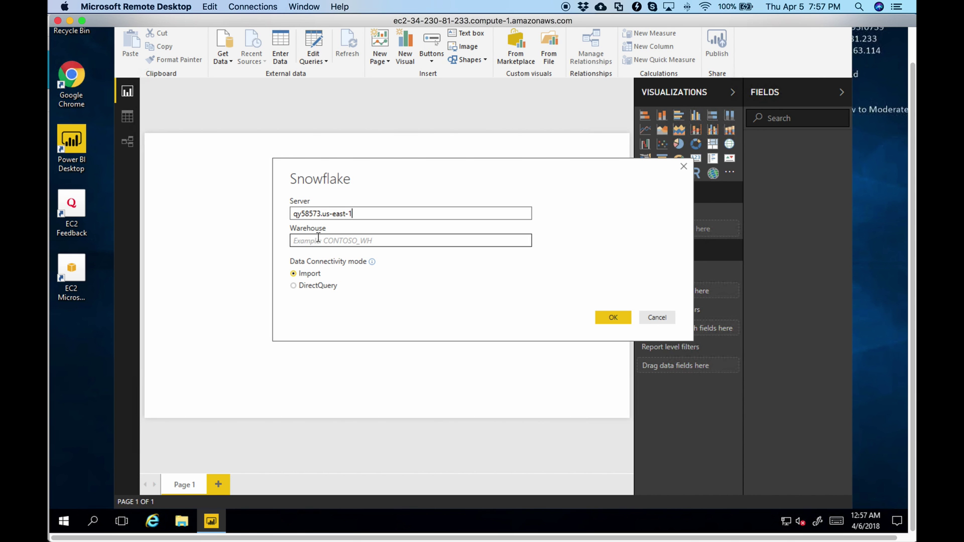
key("super+Tab")
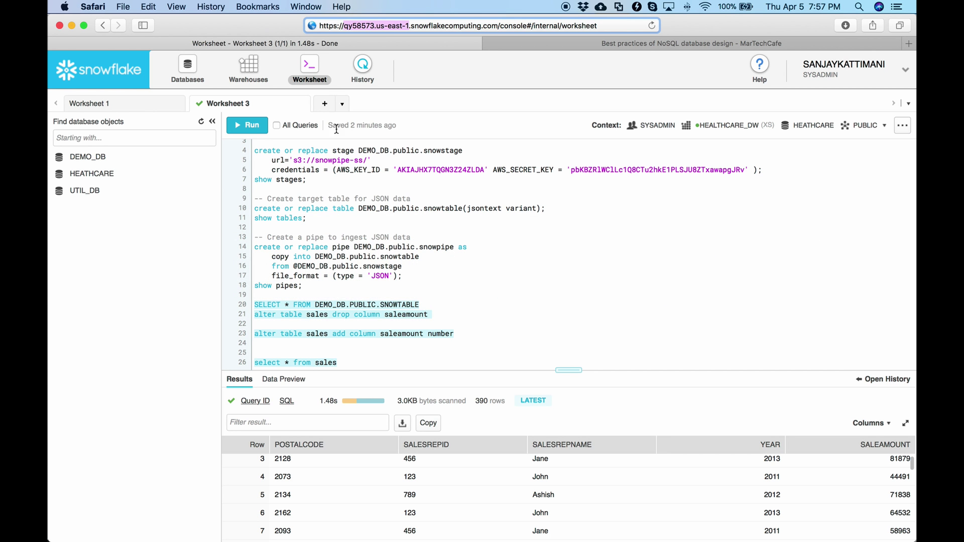
Copy the warehouse name HEALTHCARE_DW from the Snowflake Warehouses list
left_click(188, 72)
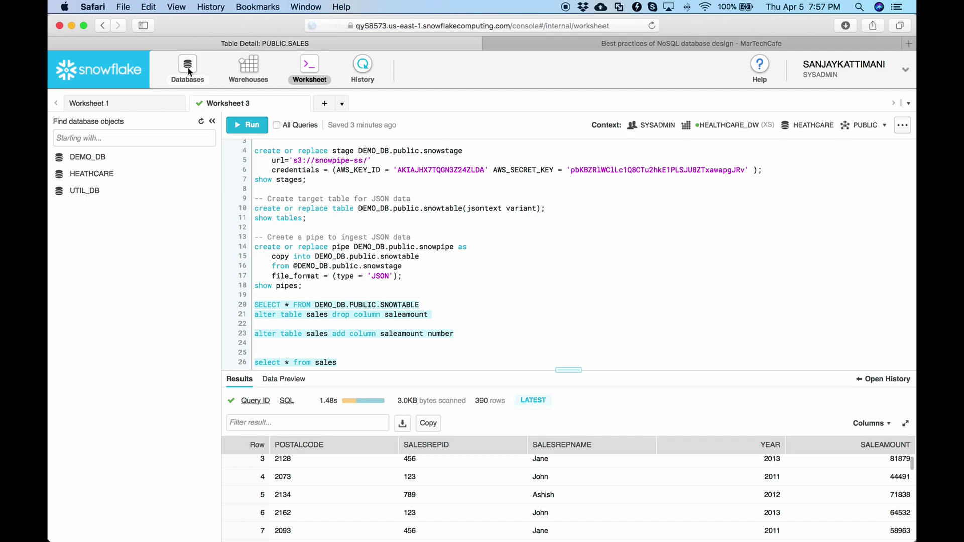
left_click(245, 70)
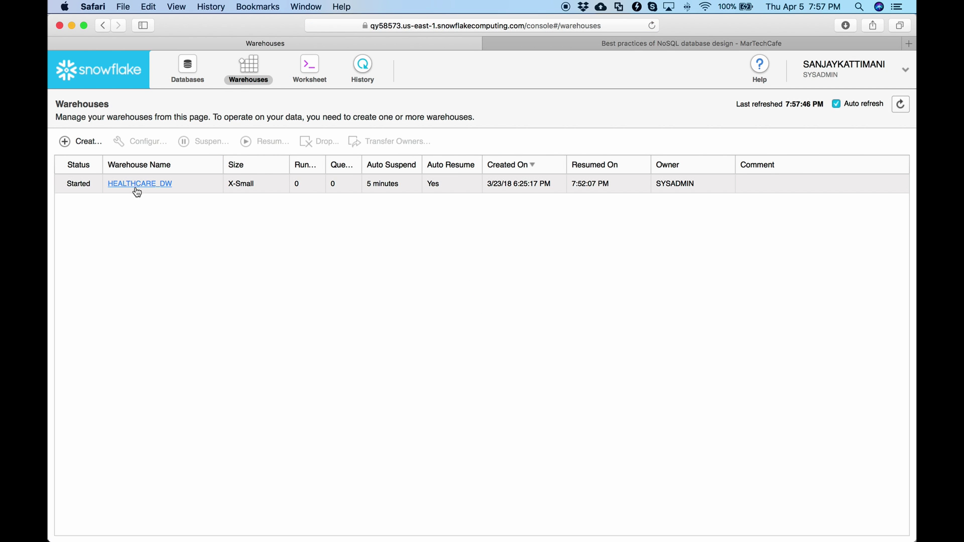
left_click_drag(172, 185, 96, 186)
key("super+c")
Paste HEALTHCARE_DW as the warehouse and submit; the connection fails for lack of the ODBC driver
key("super+Tab")
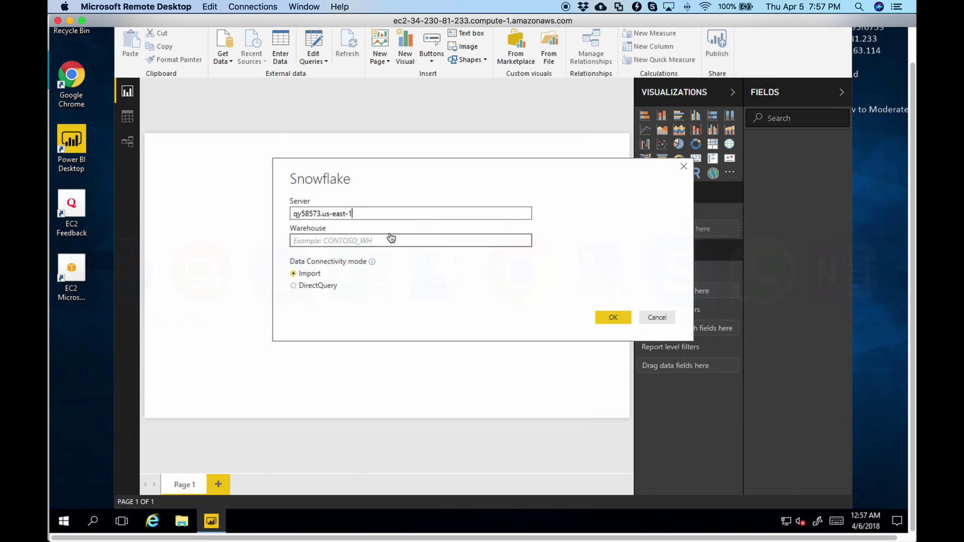
left_click(369, 241)
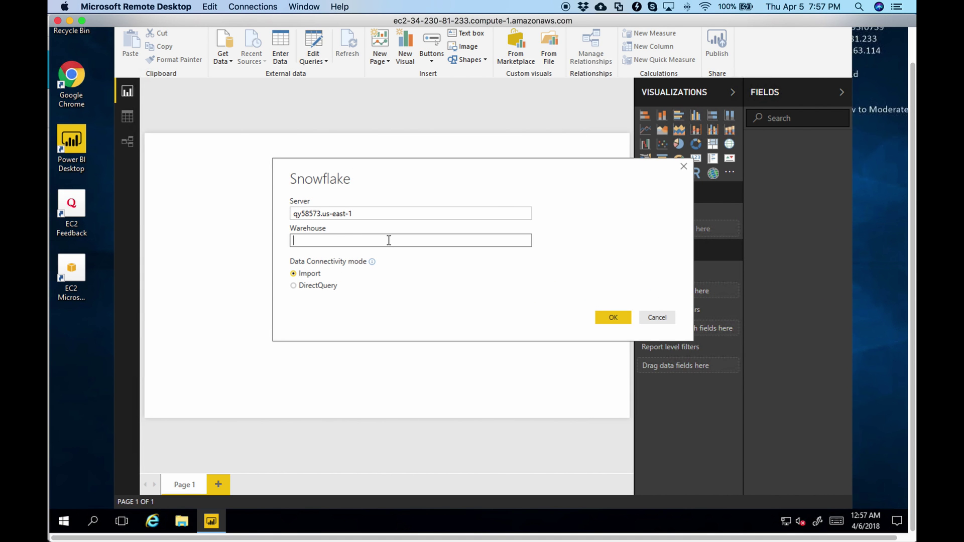
key("super+v")
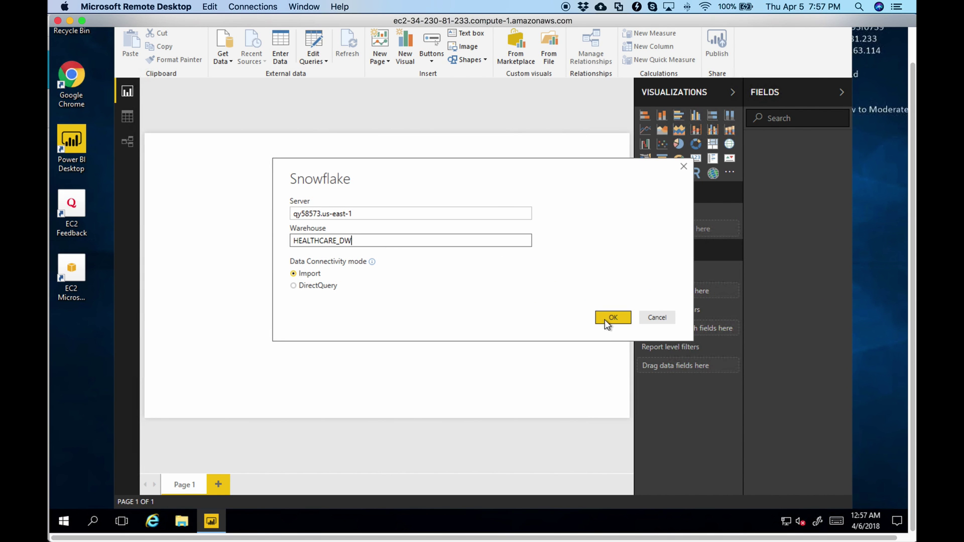
left_click(608, 319)
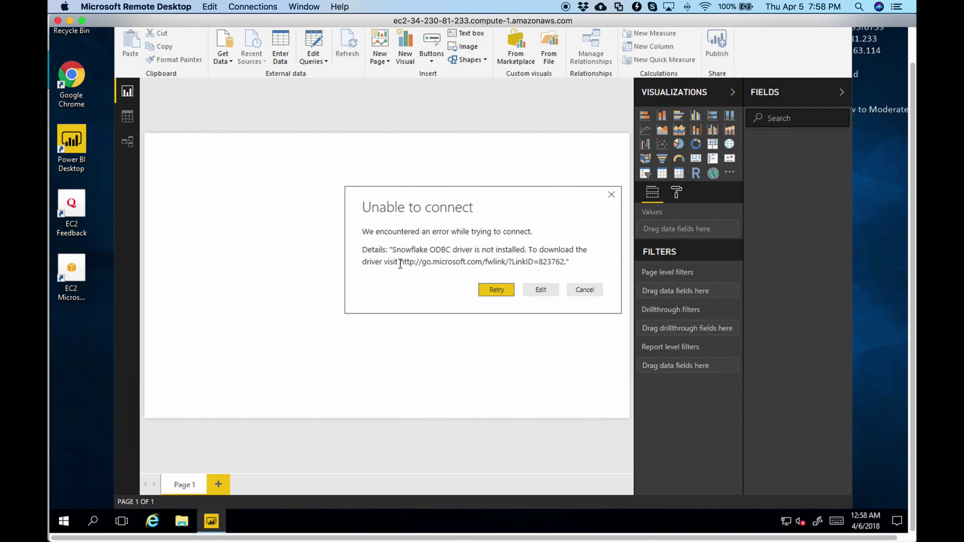
Select the driver download link in the error message and launch Chrome on the remote desktop
left_click_drag(400, 261, 557, 264)
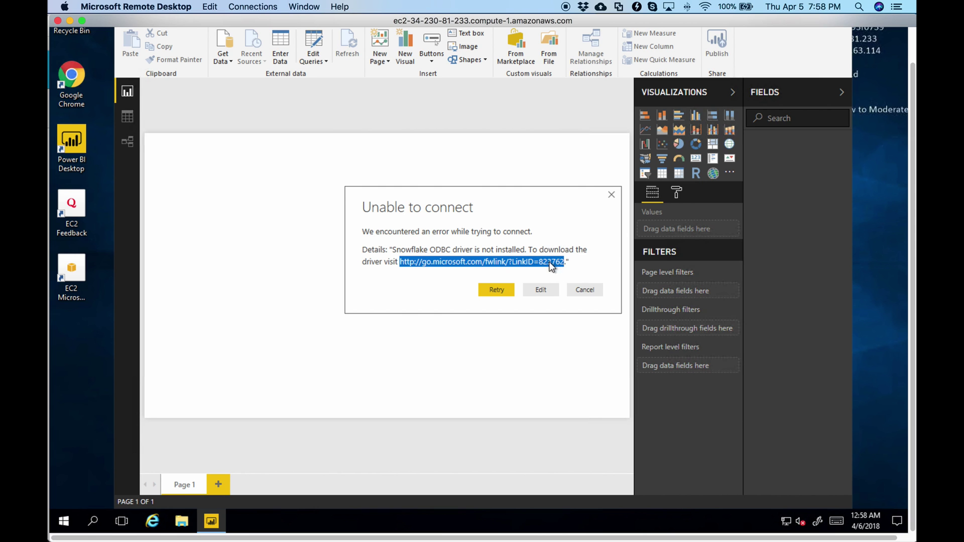
double_click(71, 80)
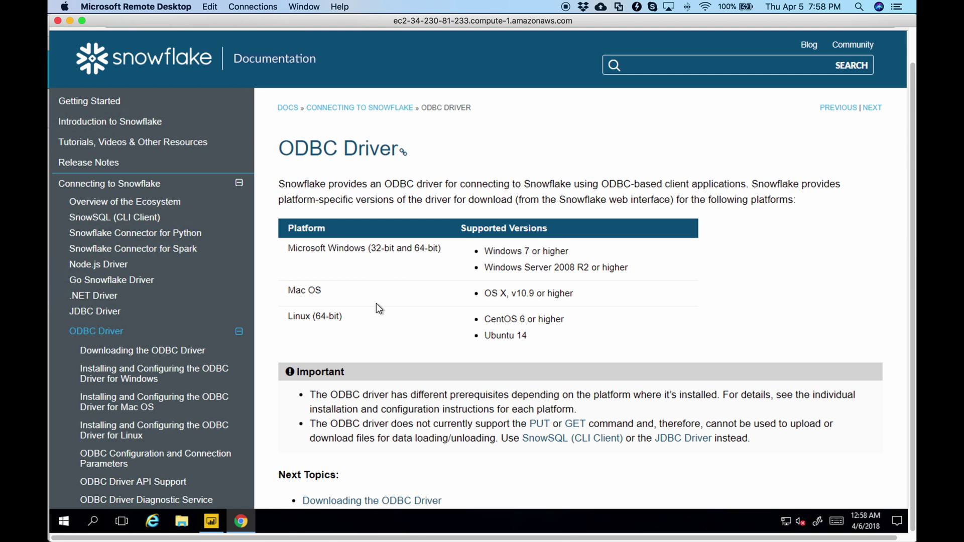
Open Snowflake's 'Downloading the ODBC Driver' docs page and scroll to the Downloads dialog showing driver 2.12.95
left_click(390, 502)
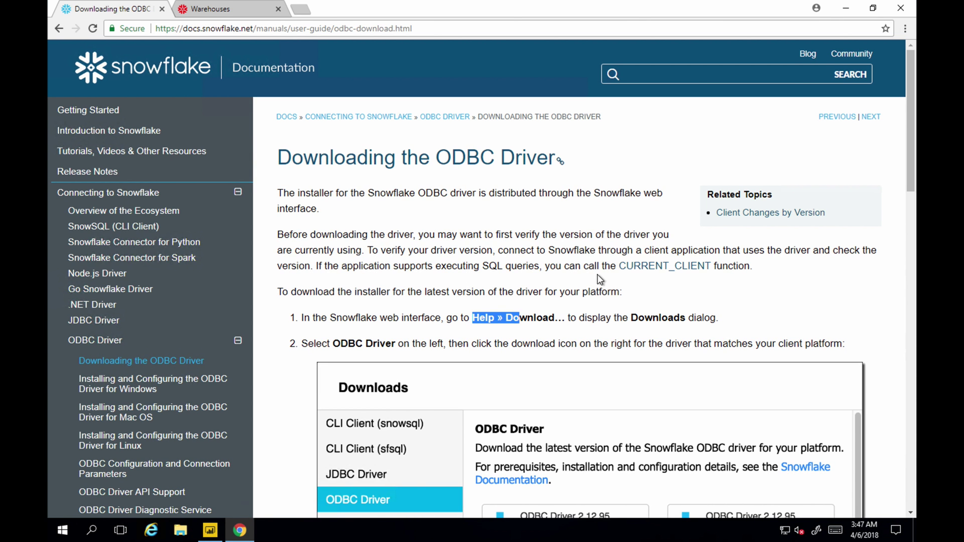
left_click(603, 281)
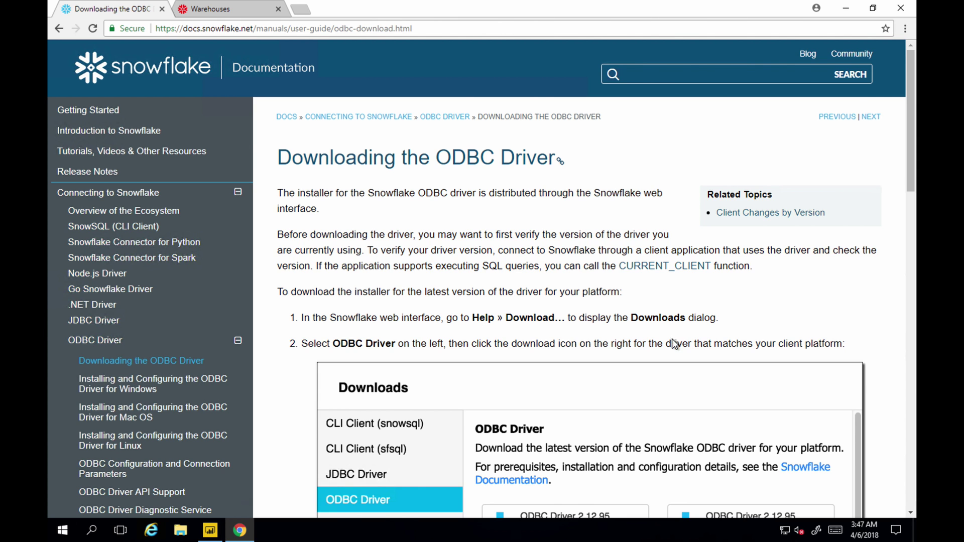
scroll(675, 344, "down", 5)
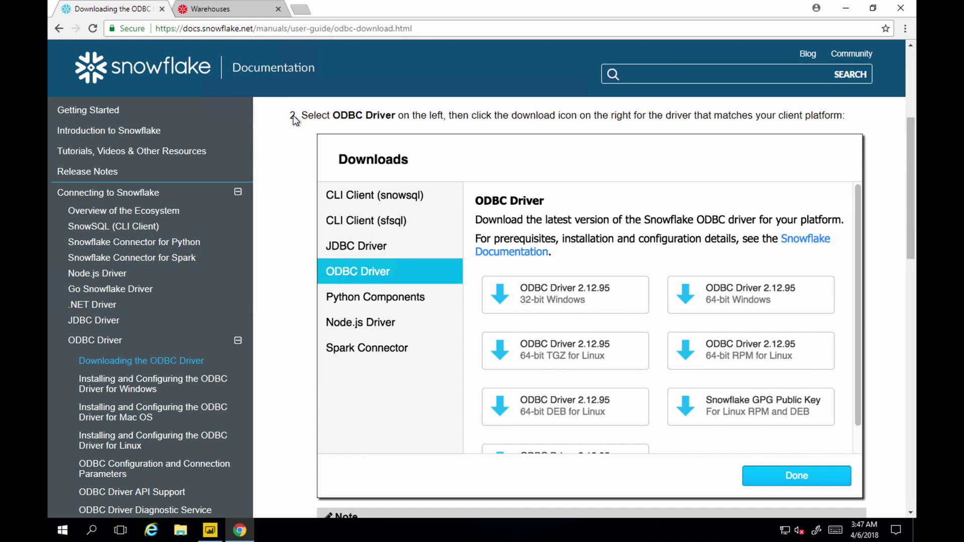
From the Snowflake console's Help > Download dialog, download the ODBC Driver 2.14.0 64-bit Windows installer
left_click(213, 10)
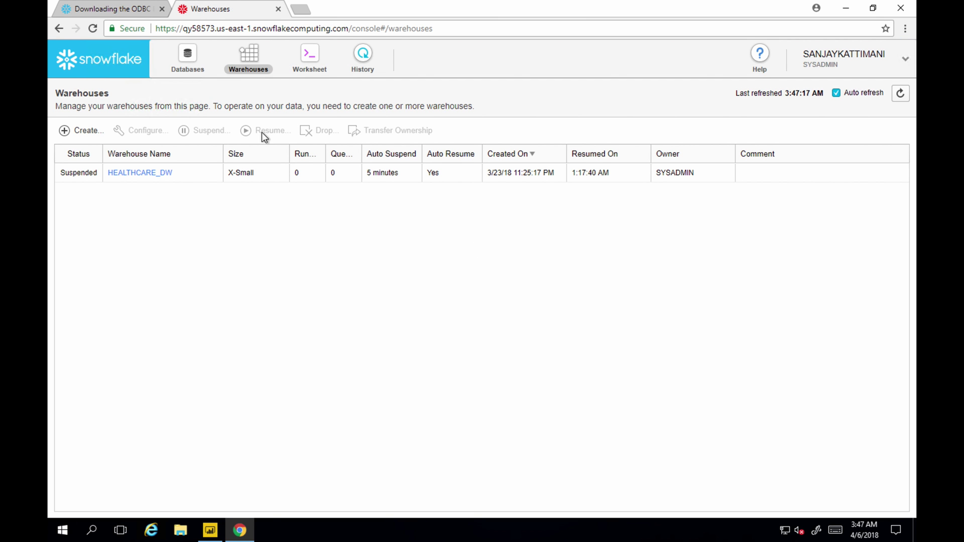
left_click(759, 70)
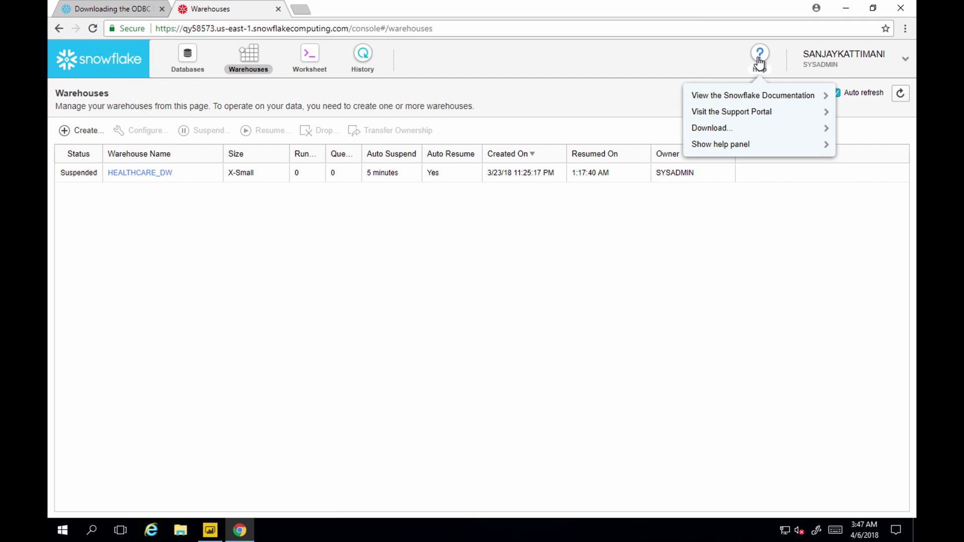
left_click(730, 128)
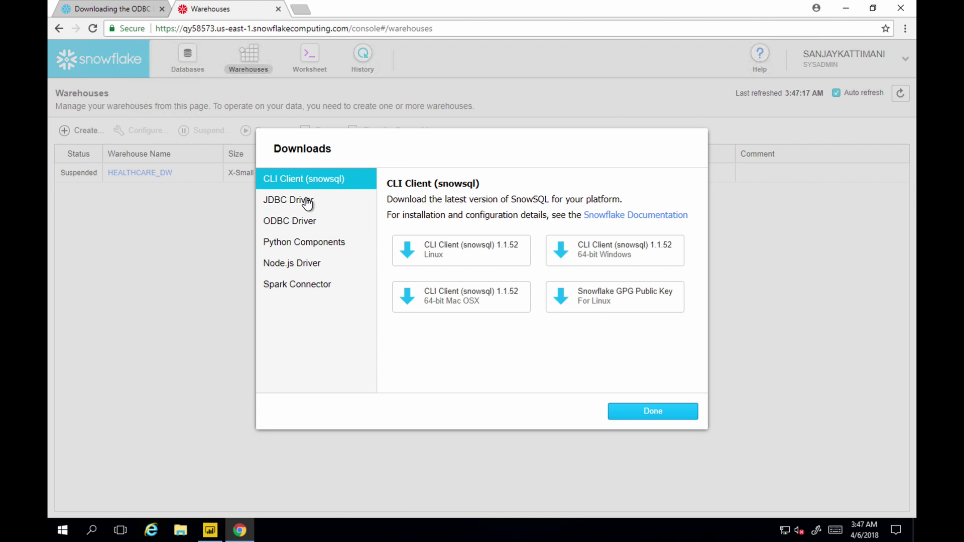
left_click(294, 226)
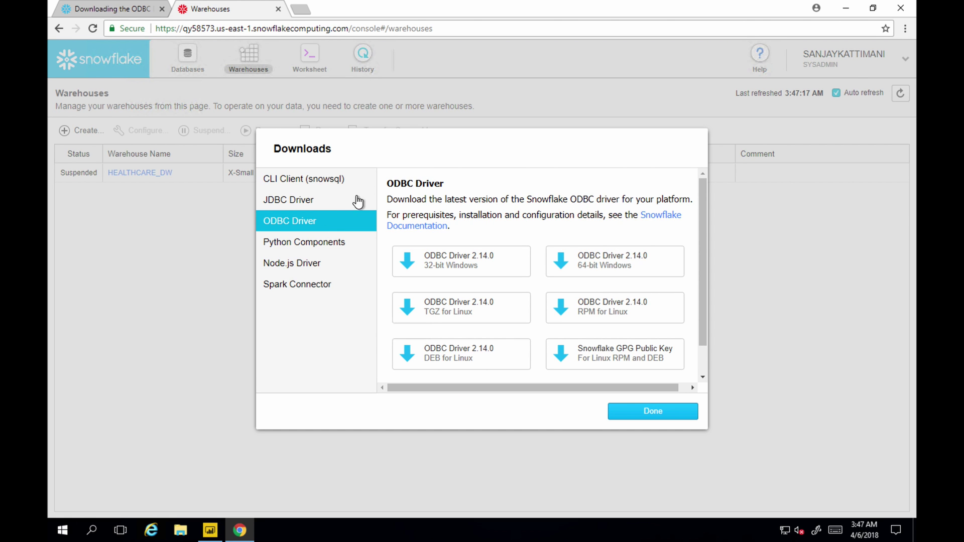
left_click(619, 264)
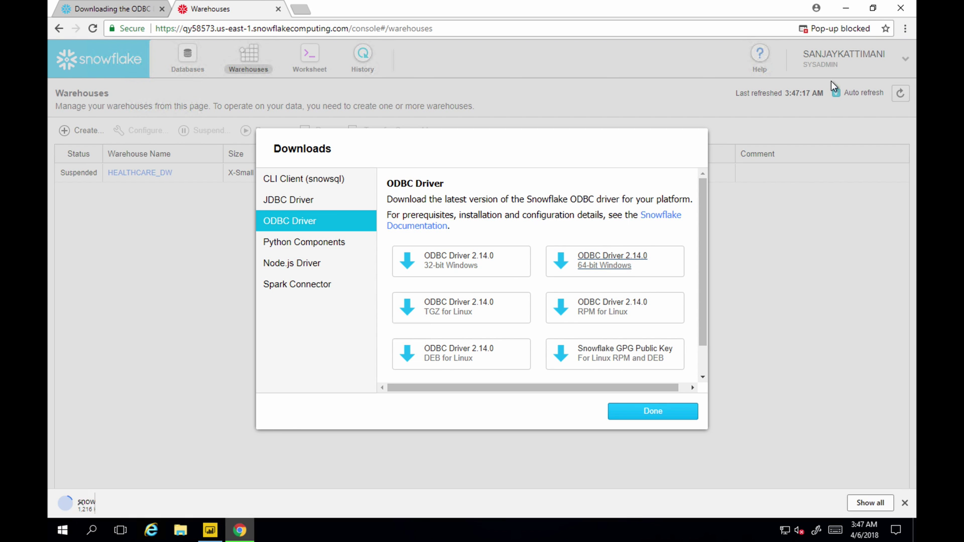
Allow the blocked download and launch the SnowflakeODBCDriver64Bit .msi installer
left_click(610, 263)
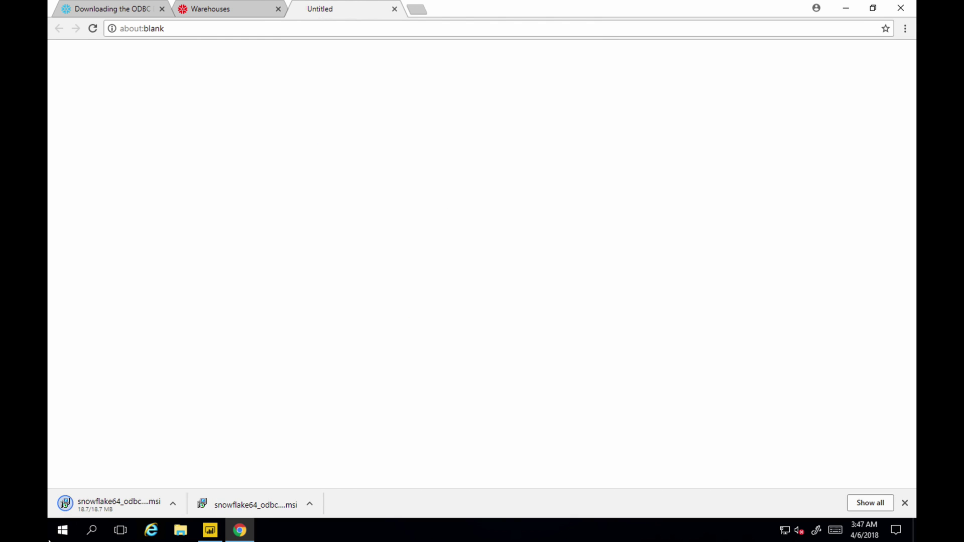
left_click(141, 502)
left_click(536, 277)
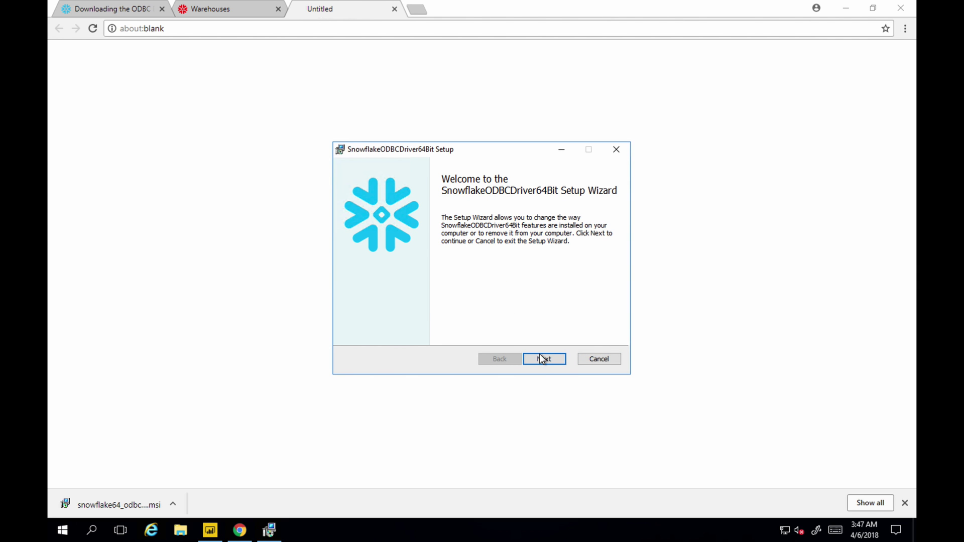
Cancel the setup of the already-installed driver, then close the blank tab and downloads list
left_click(544, 359)
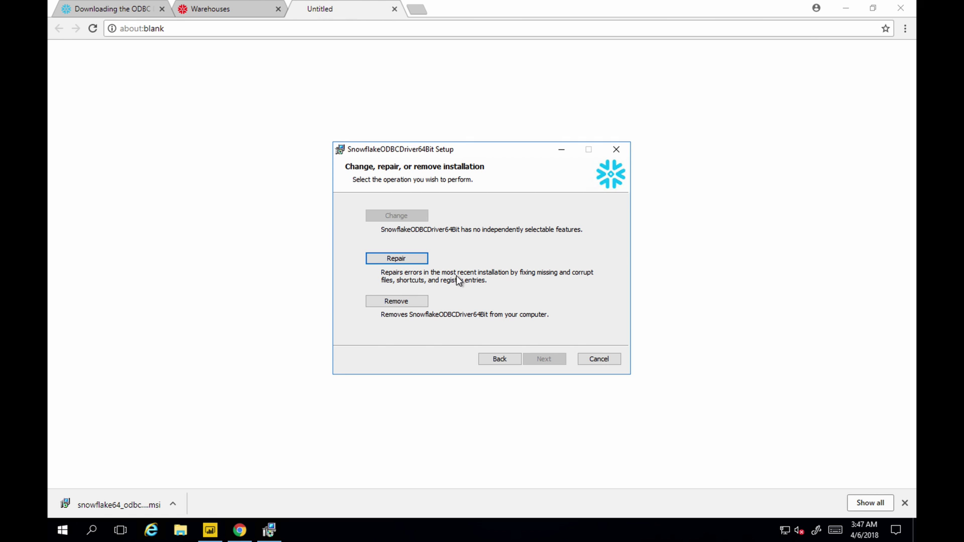
left_click(592, 359)
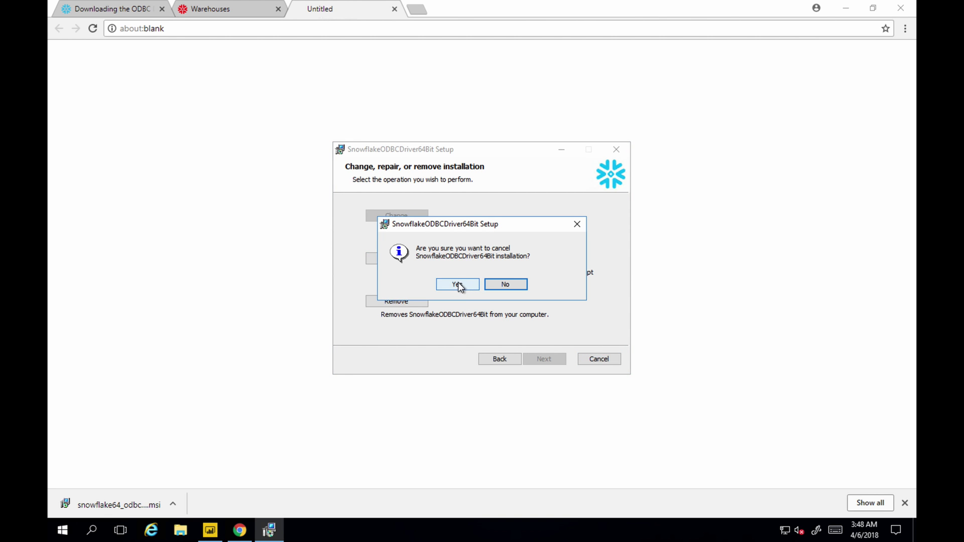
left_click(458, 284)
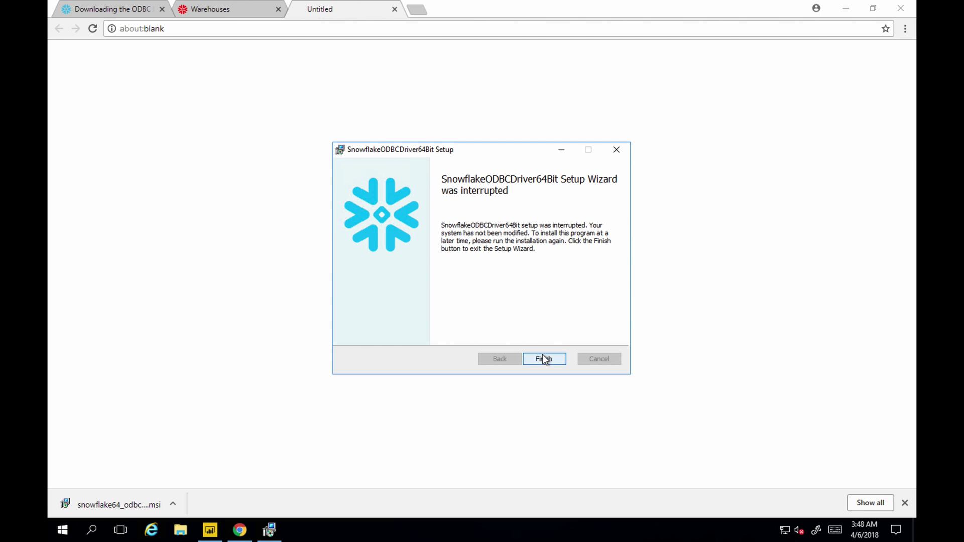
left_click(543, 359)
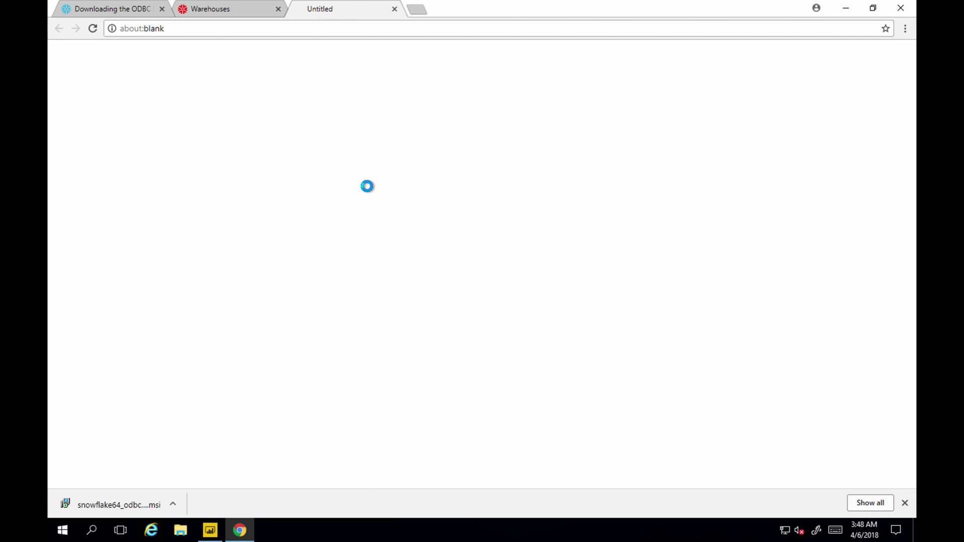
left_click(395, 9)
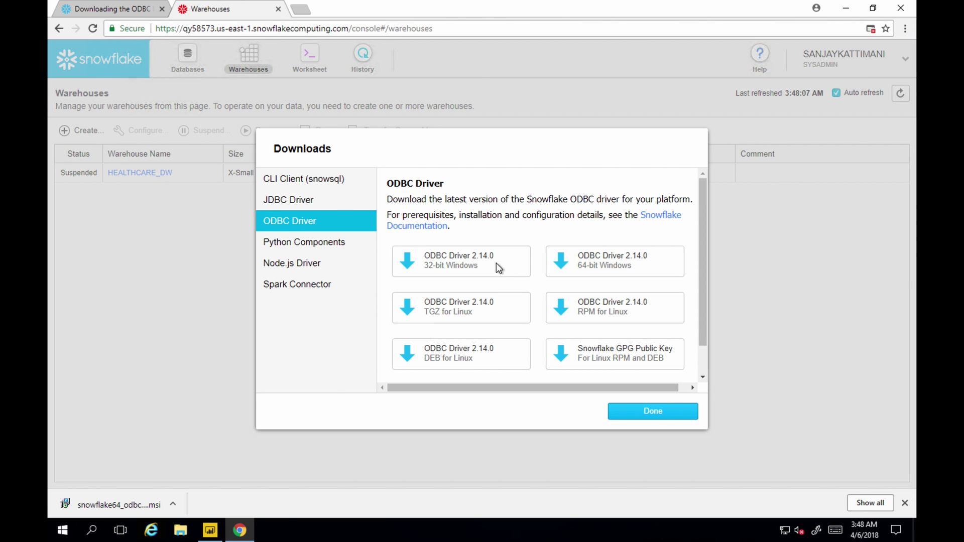
left_click(651, 411)
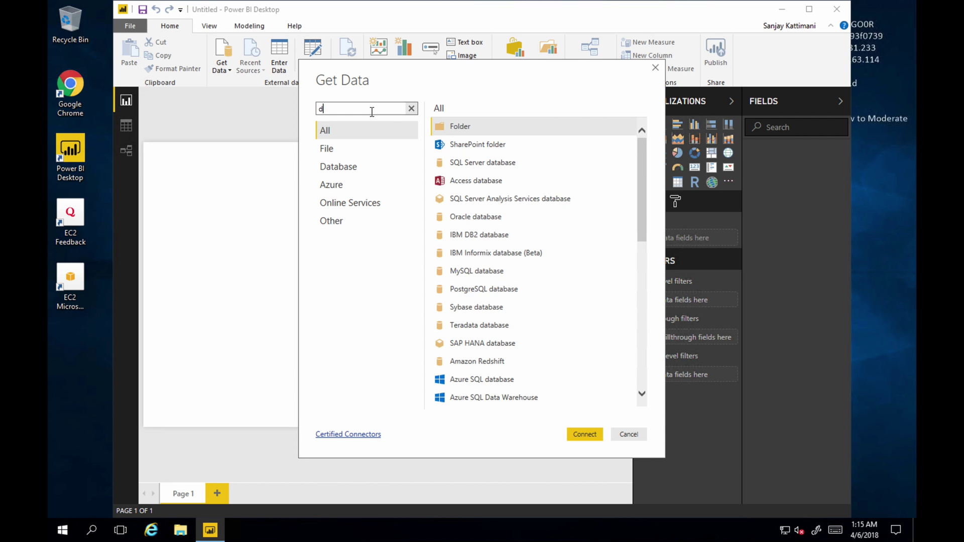
Search Get Data for 'snowfl' and choose the Snowflake connector
left_click(372, 108)
type("snowflake")
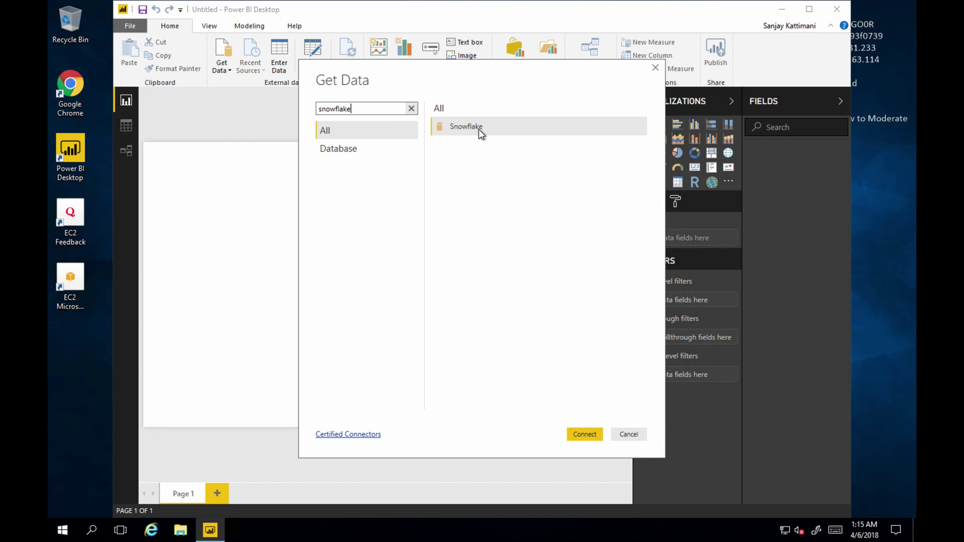
left_click(475, 128)
Enter the pasted Snowflake server address and the HEALTHCARE warehouse, then submit
left_click(585, 435)
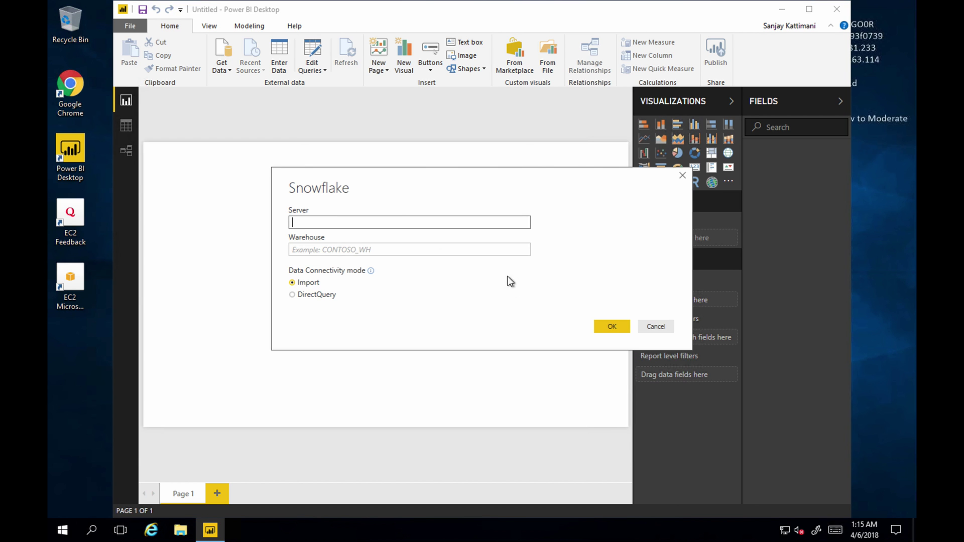
type("https://qy58573.us-east-1.snowflakecomputing.com")
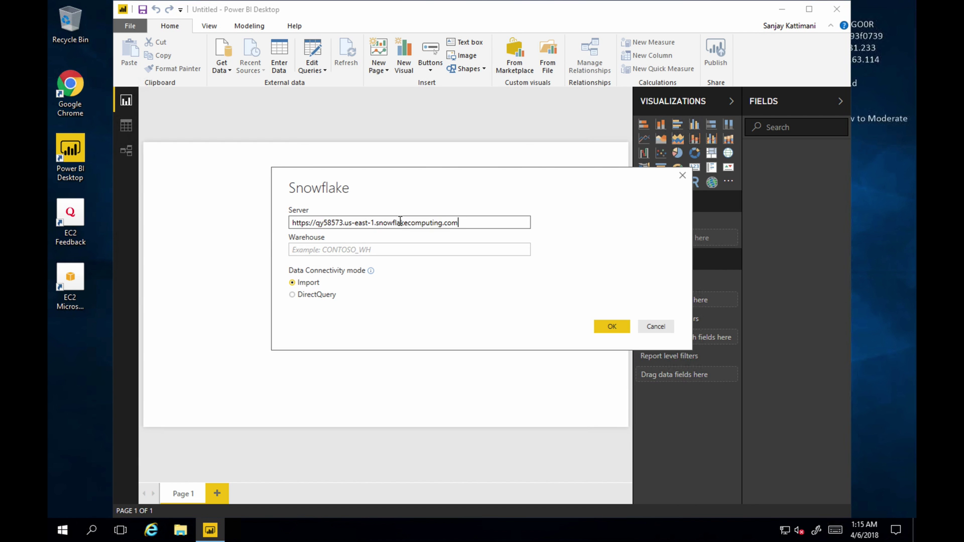
left_click(395, 247)
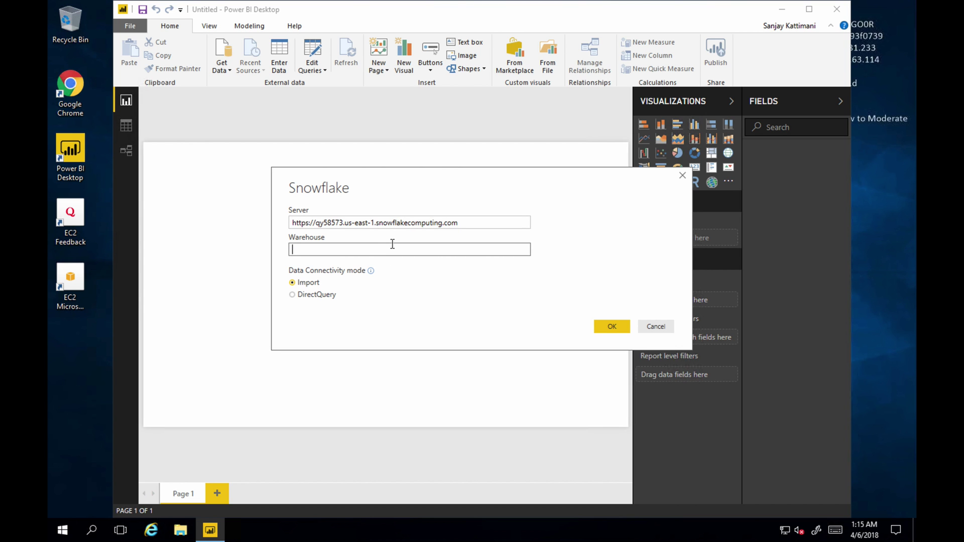
type("HEALTHCARE_DW")
left_click(608, 325)
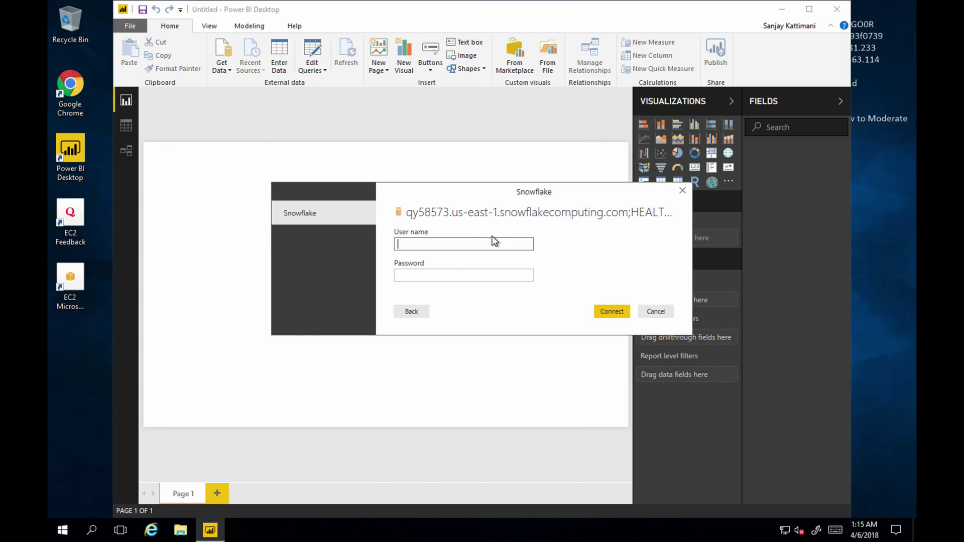
Sign in with the Snowflake account's user name and password
type("SANJAY")
key("BackSpace")
key("BackSpace")
key("BackSpace")
key("BackSpace")
key("BackSpace")
key("BackSpace")
type("sanjaykattimani")
key("Tab")
key("ctrl+v")
key("Return")
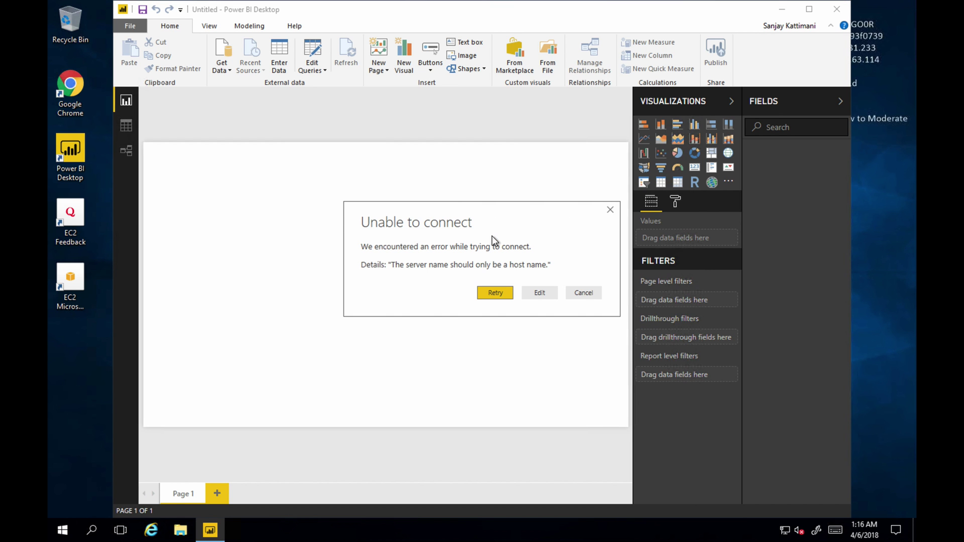
left_click(532, 292)
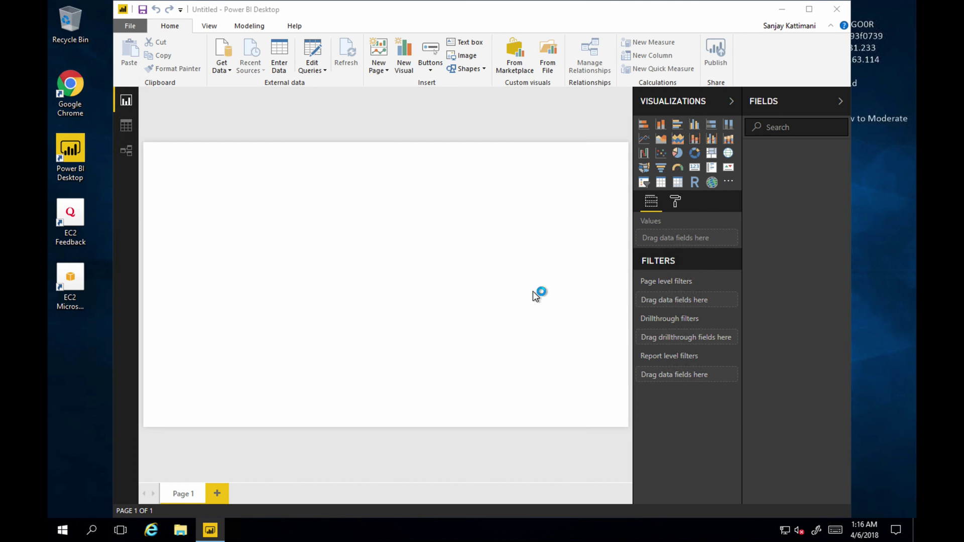
left_click_drag(316, 223, 152, 200)
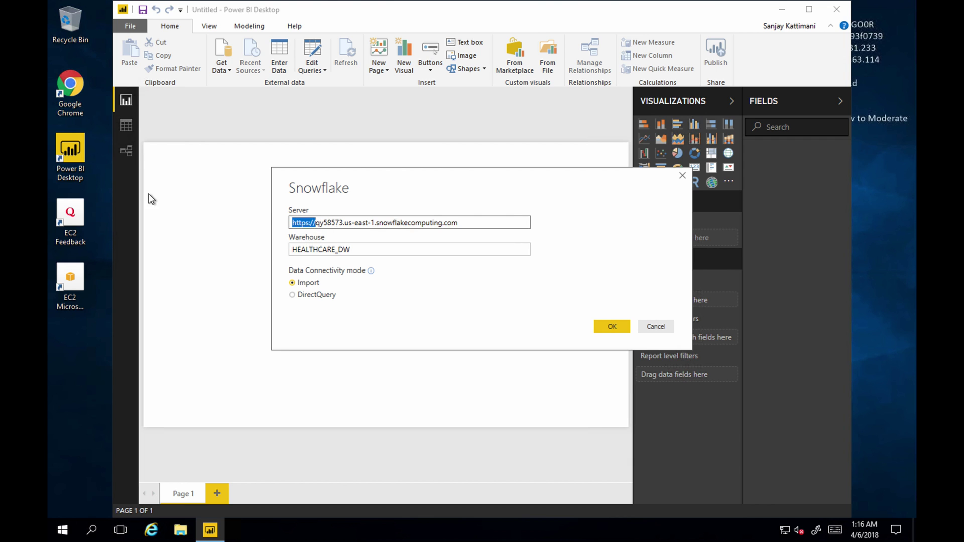
key("Delete")
left_click(608, 331)
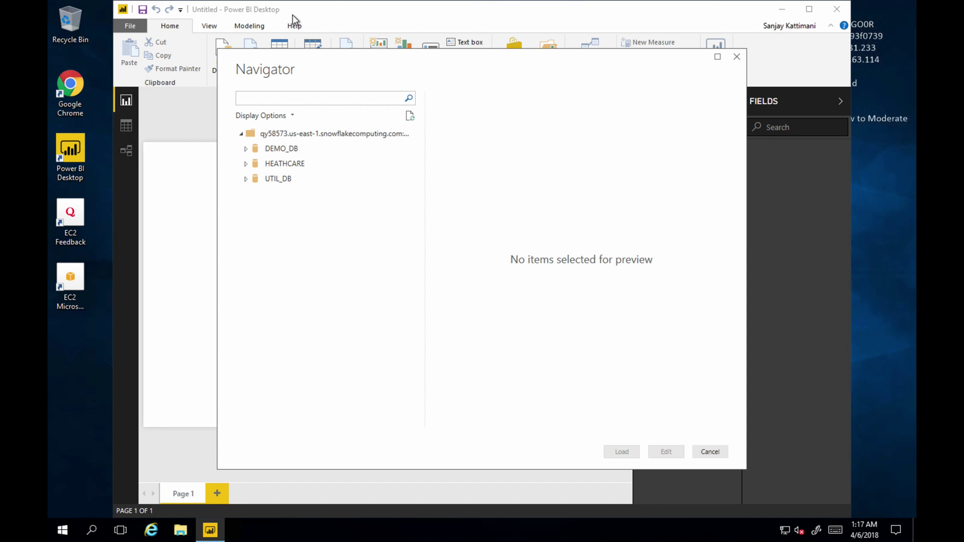
Select the SALES table under HEATHCARE > PUBLIC in Navigator and load it
left_click(247, 164)
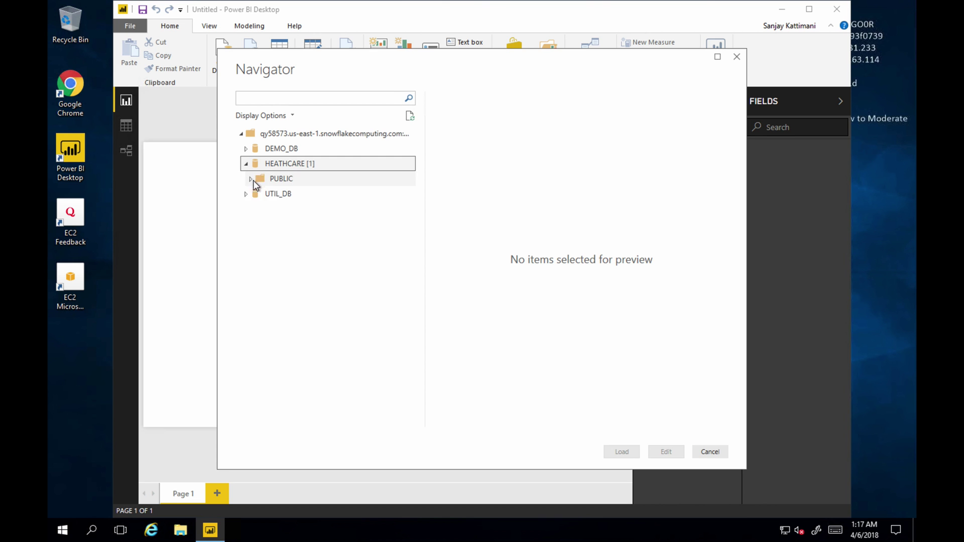
left_click(249, 179)
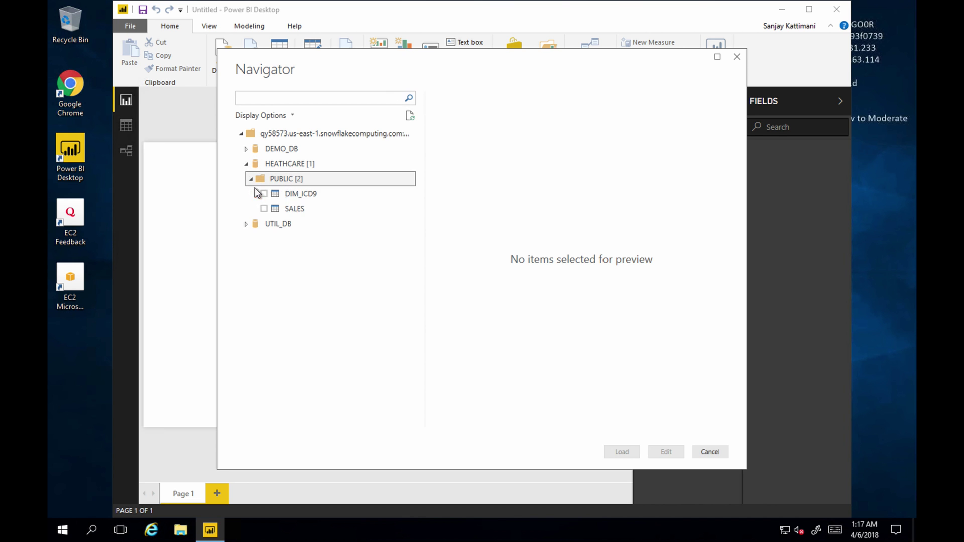
left_click(264, 209)
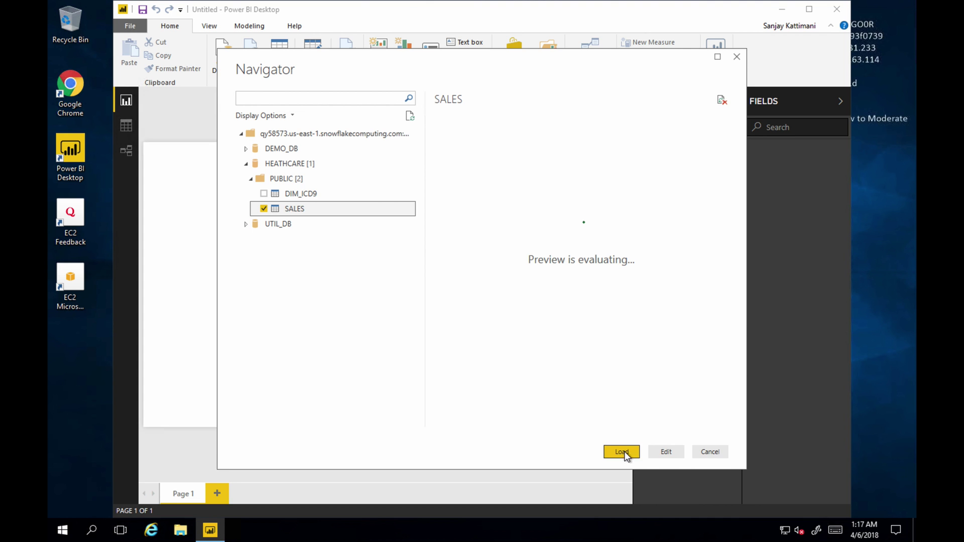
left_click(623, 451)
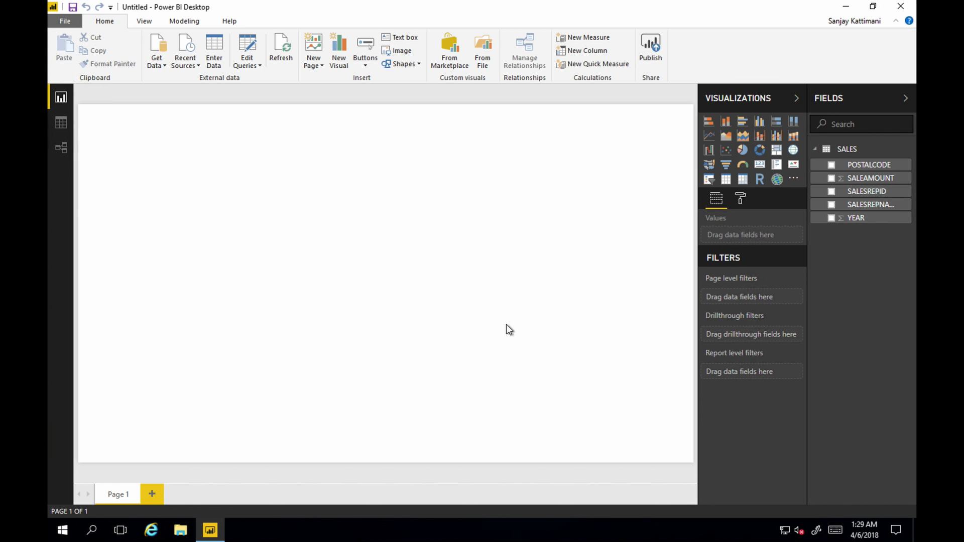
Inspect the SALES table's SALEAMOUNT column in Data view, then return to Report view
left_click(55, 128)
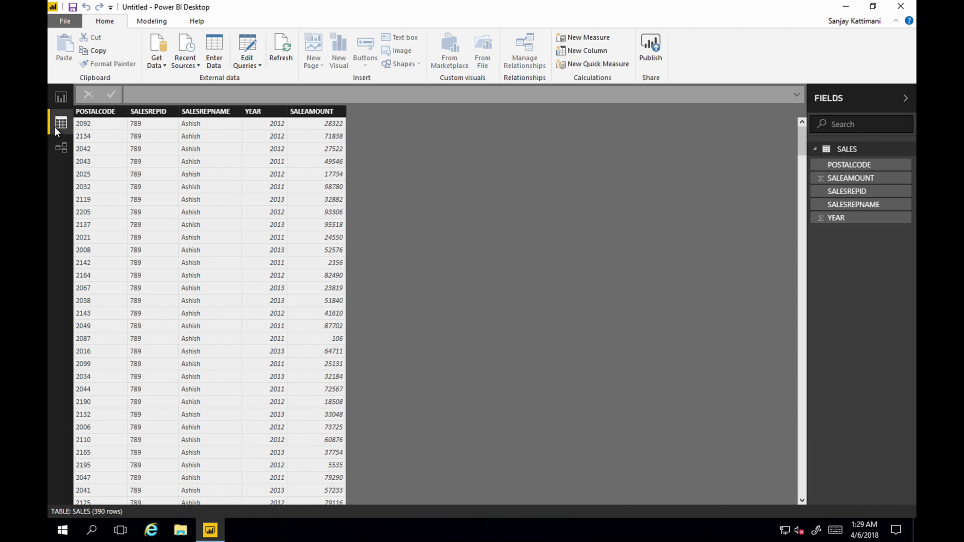
left_click(307, 176)
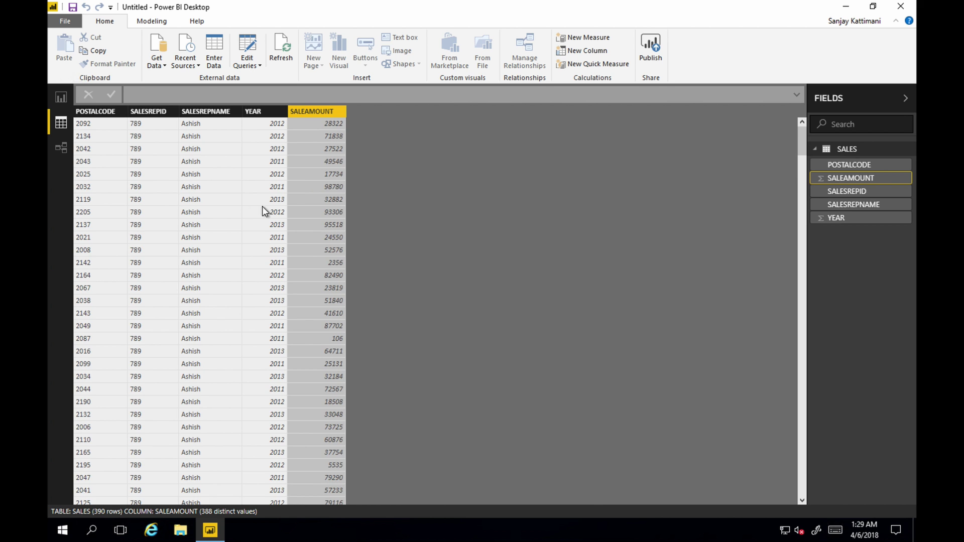
scroll(228, 200, "down", 5)
scroll(219, 194, "up", 5)
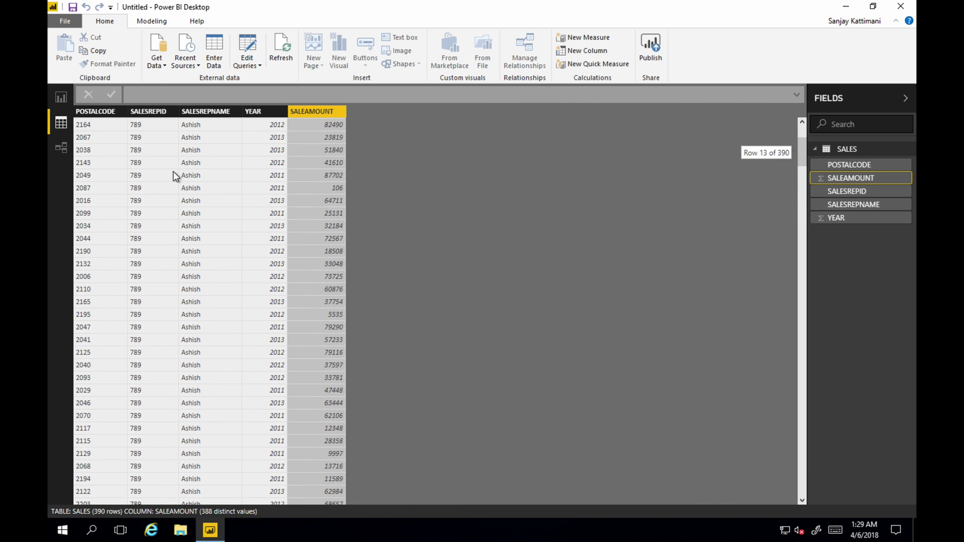
left_click(59, 95)
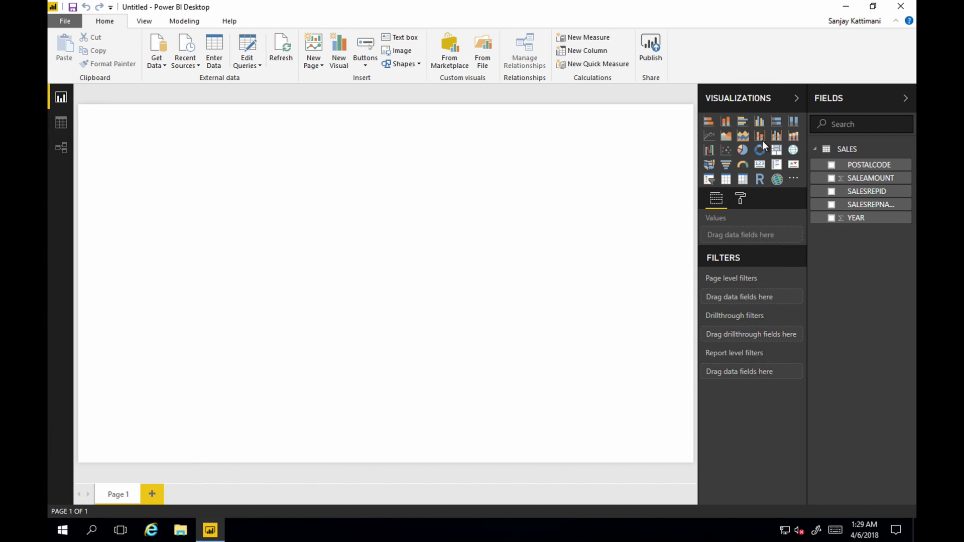
Add a canvas-filling line and clustered column chart of SALEAMOUNT by SALESREPNAME
left_click(762, 140)
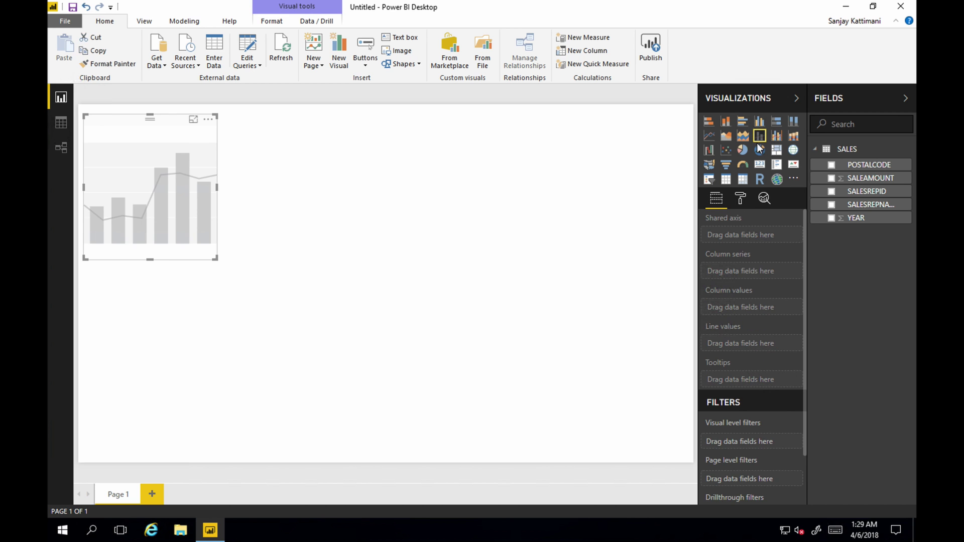
left_click_drag(214, 258, 598, 445)
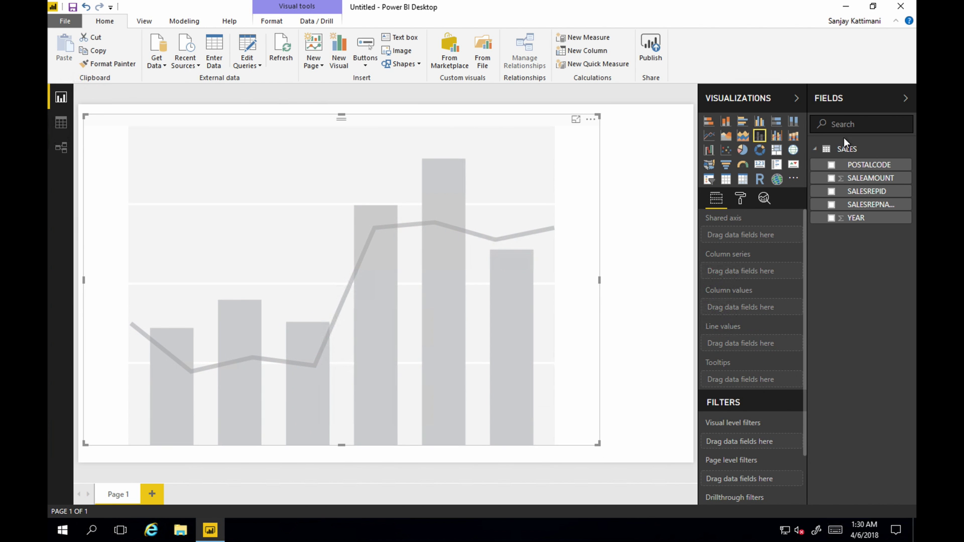
left_click(832, 179)
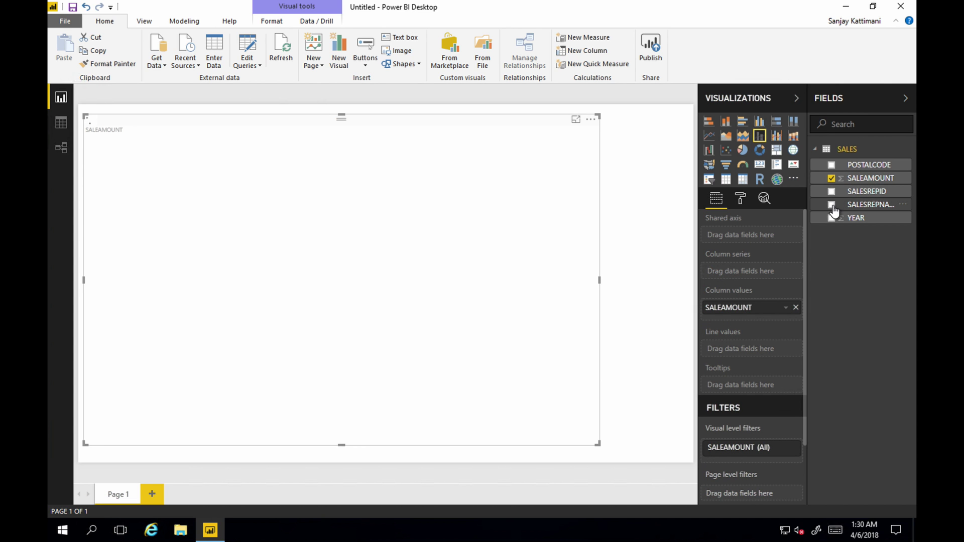
left_click(832, 206)
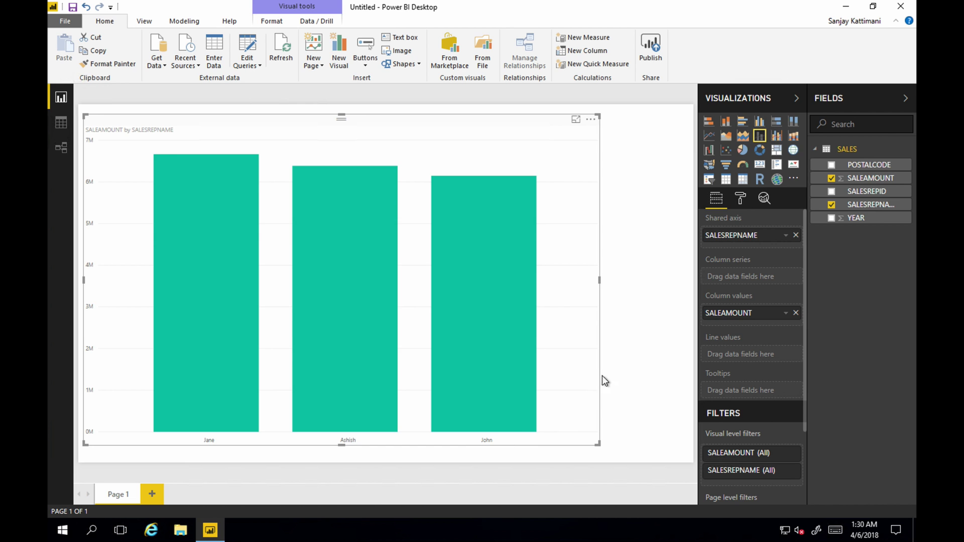
Turn on Show all in Data colors and make Jane's bar teal
left_click(487, 274)
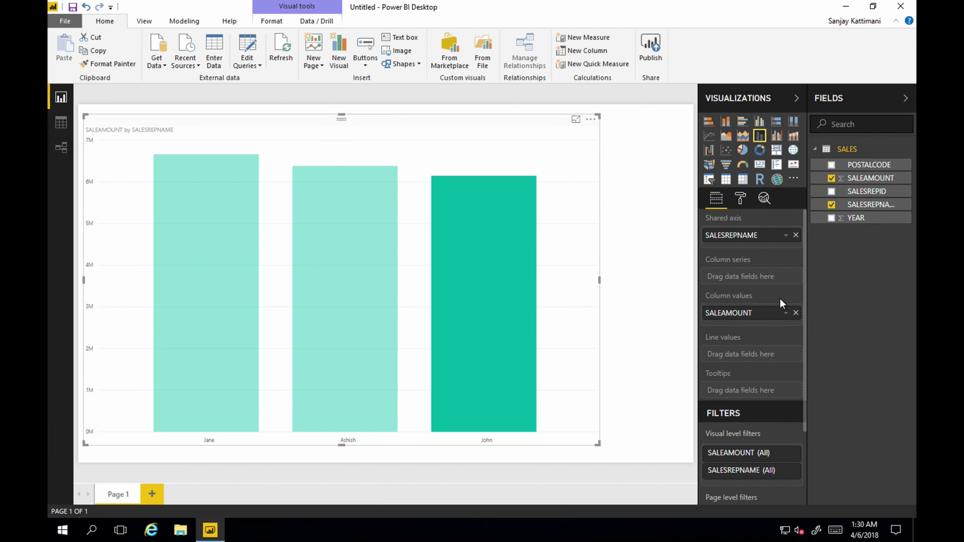
left_click(741, 199)
left_click(734, 308)
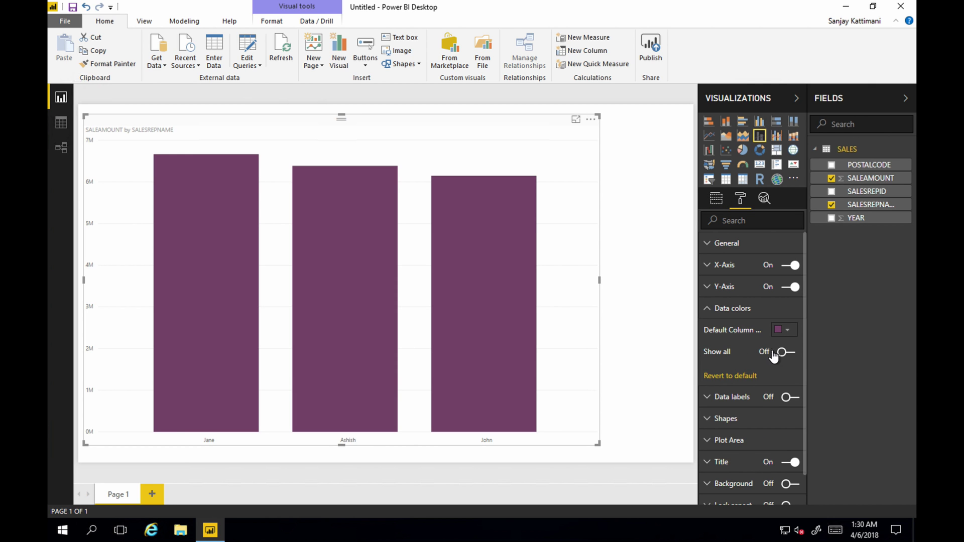
left_click(785, 352)
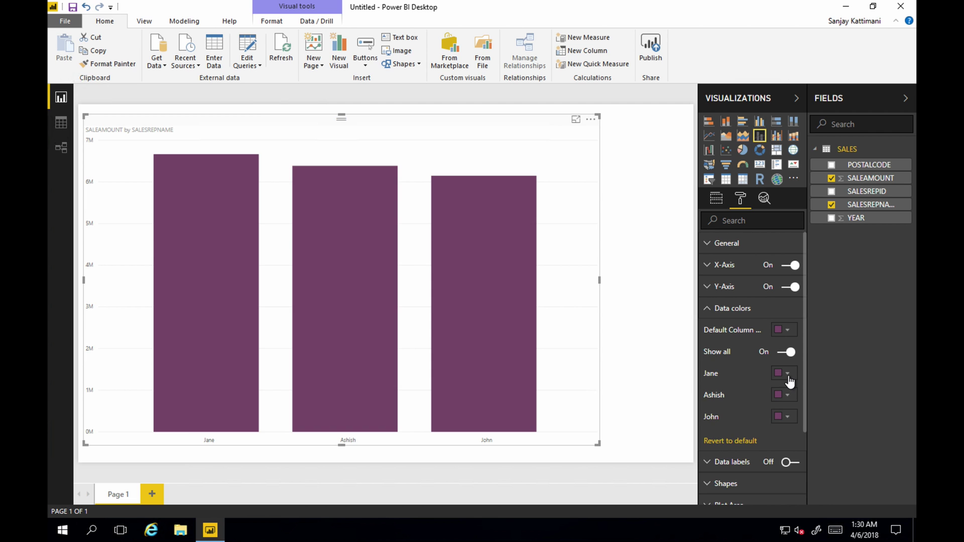
left_click(787, 376)
left_click(722, 431)
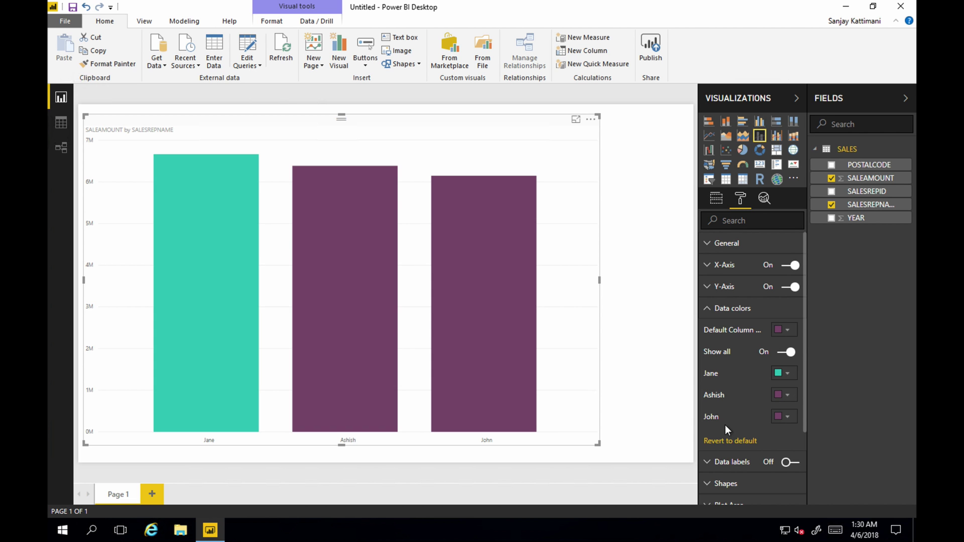
Colour John's bar yellow
left_click(452, 342)
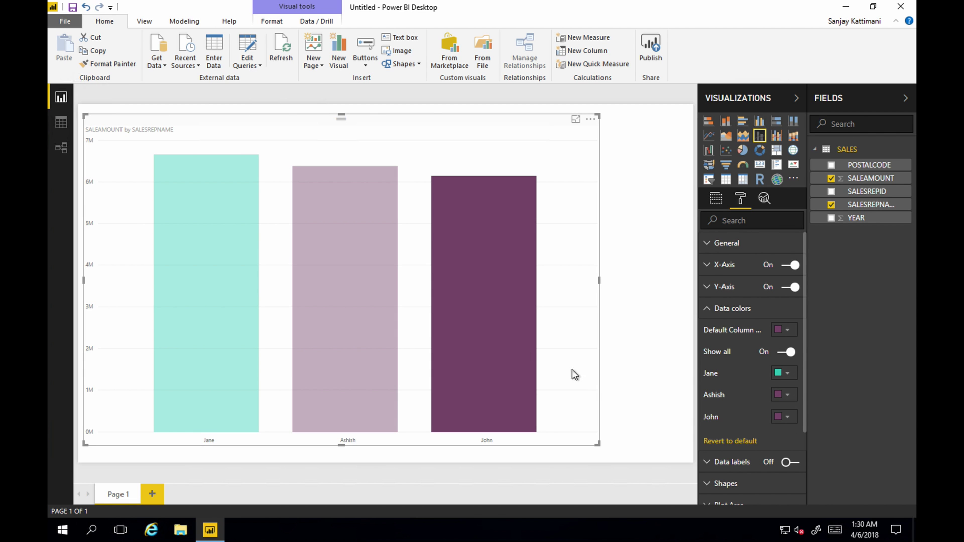
left_click(782, 417)
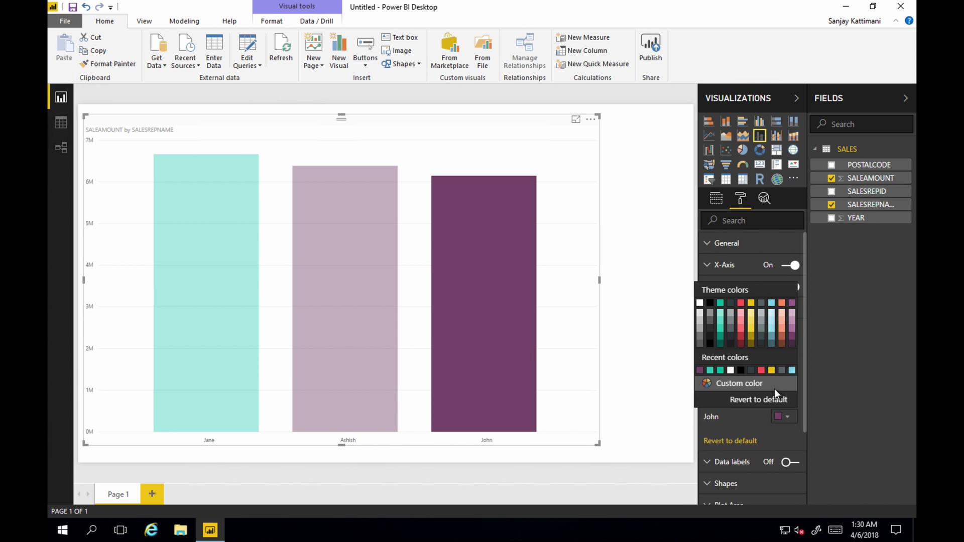
left_click(751, 333)
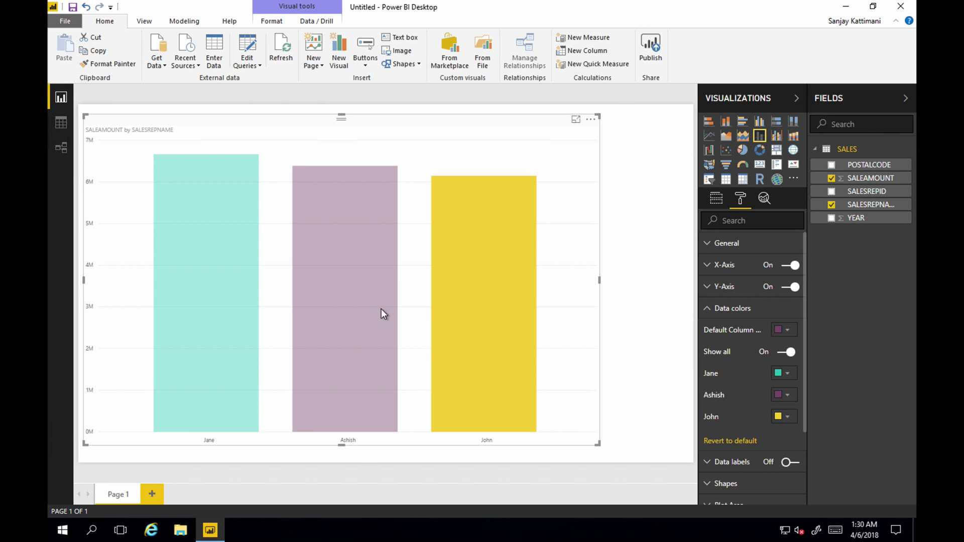
Switch the chart to a pie chart and colour Ashish's slice red
left_click(743, 150)
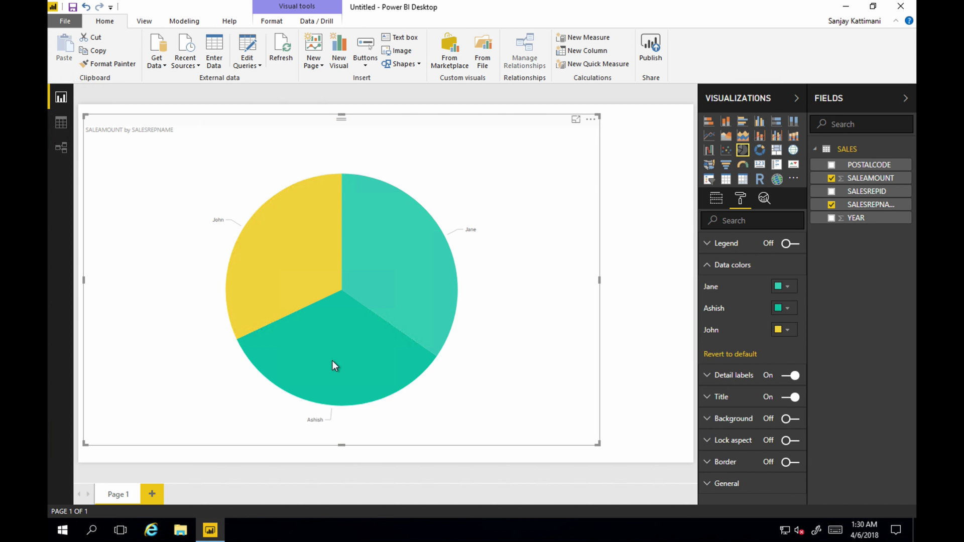
left_click(783, 309)
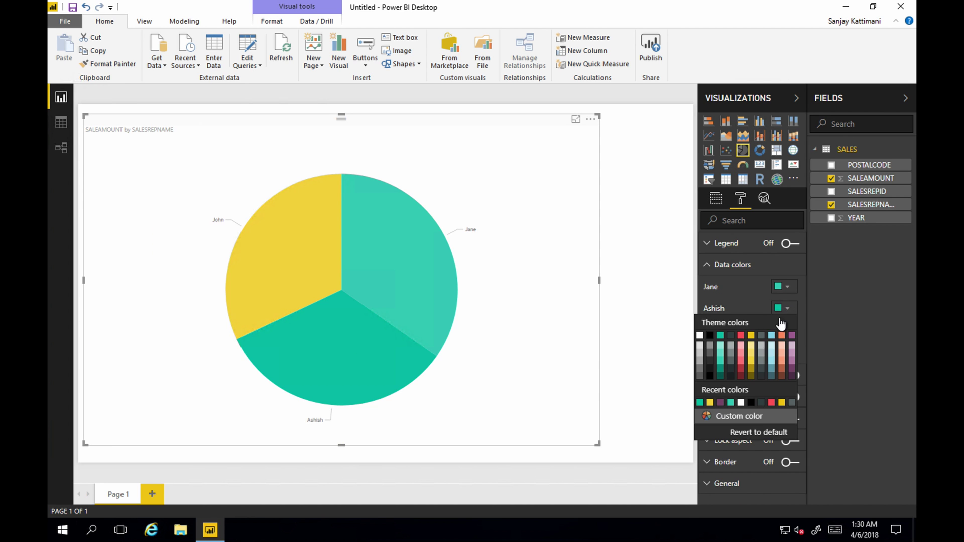
left_click(741, 335)
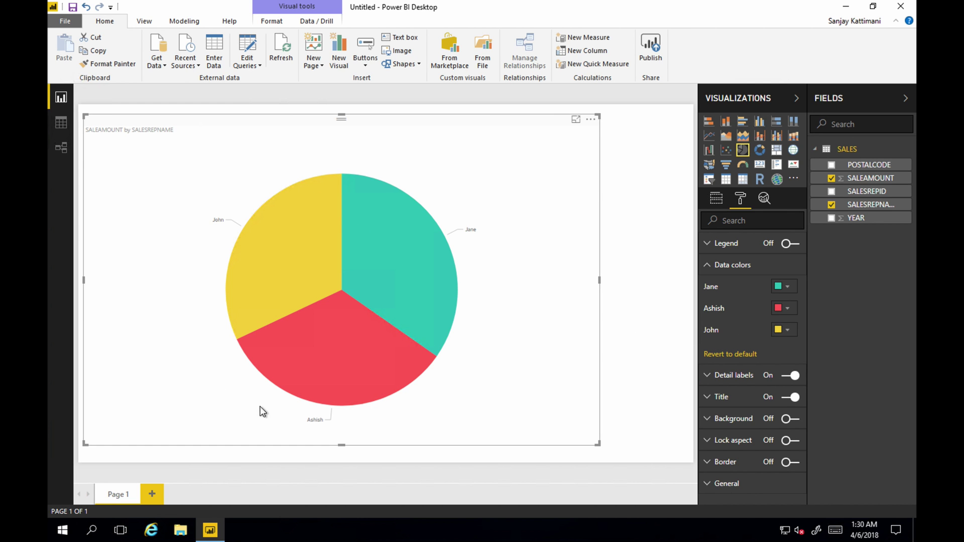
mouse_move(327, 193)
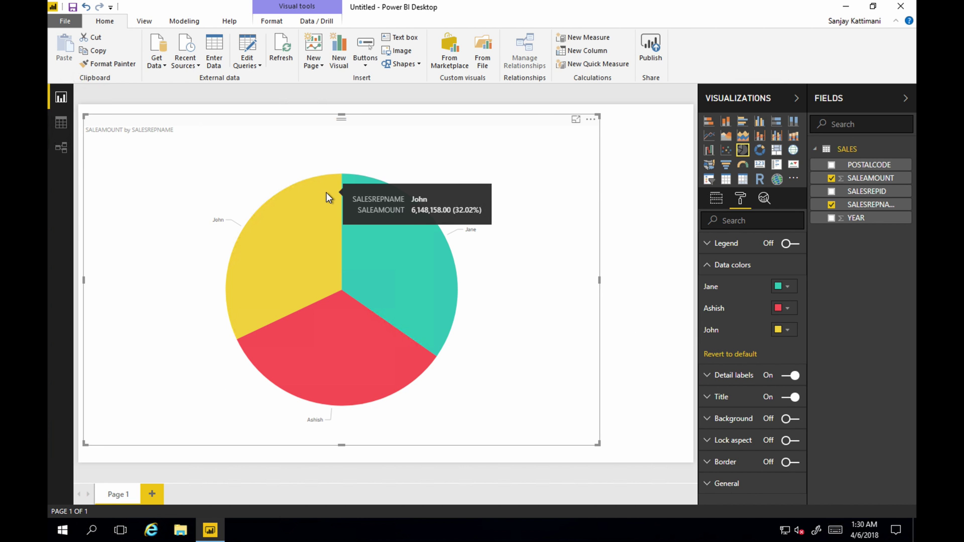